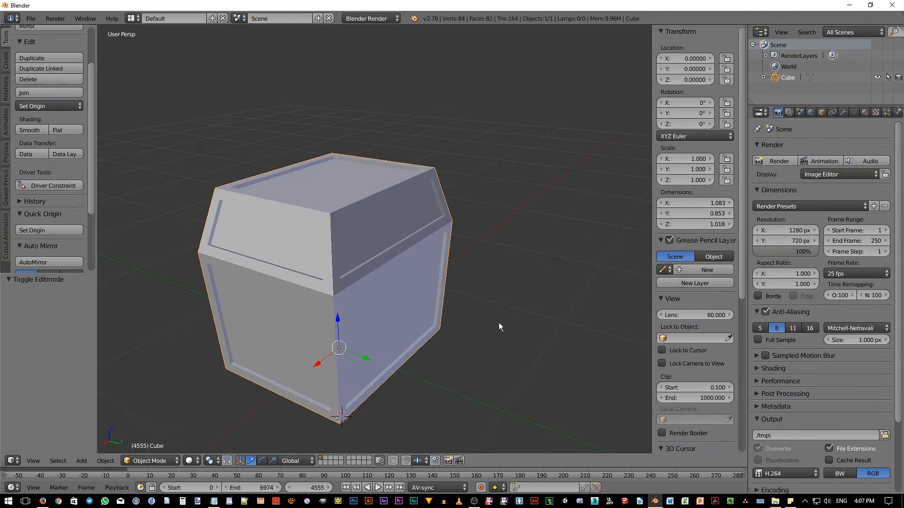
Step: Rename the chest's existing material to Metal_gold
left_click(864, 113)
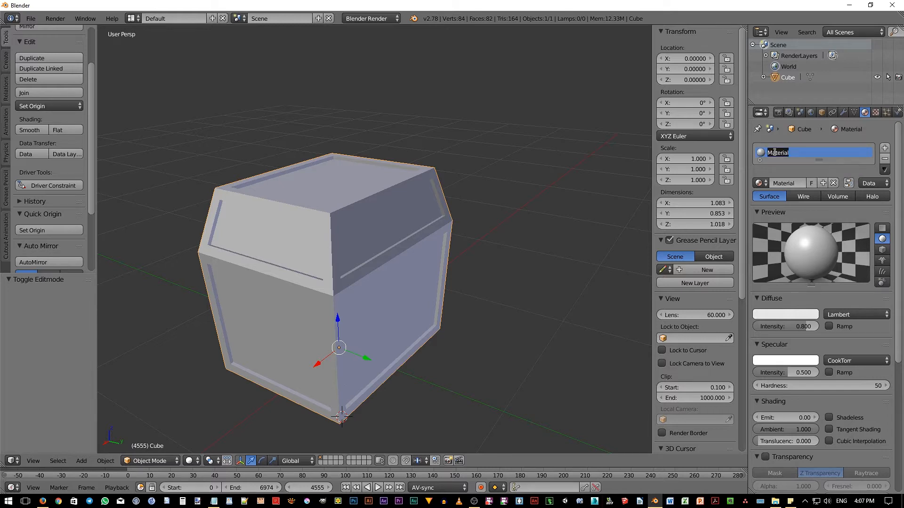
type("Metal_gold")
key("BackSpace")
type(".")
key("BackSpace")
type("_")
key("Return")
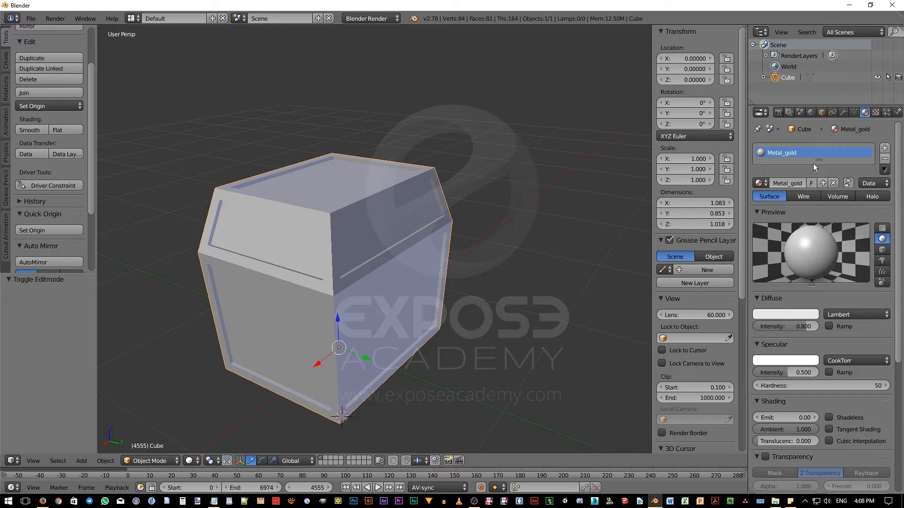
Step: Set the diffuse colour of Metal_gold to a golden yellow
left_click(794, 312)
left_click(742, 227)
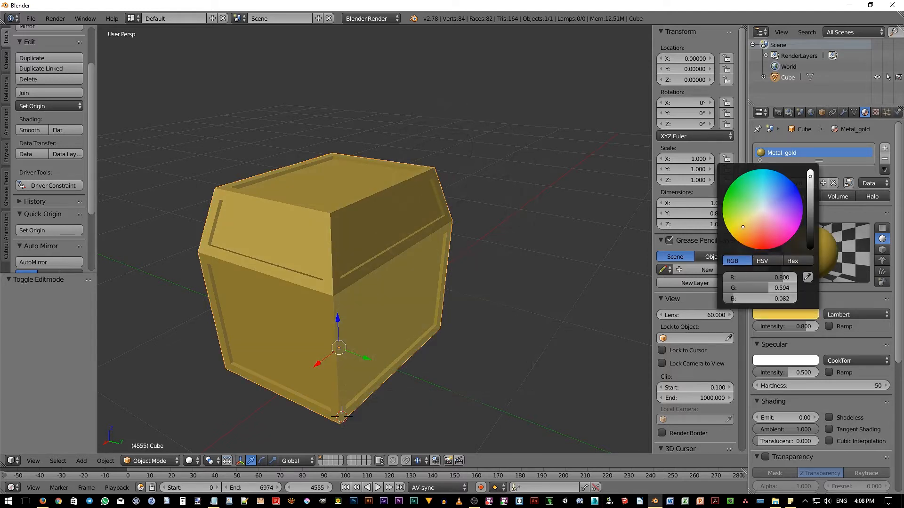
left_click_drag(742, 227, 744, 228)
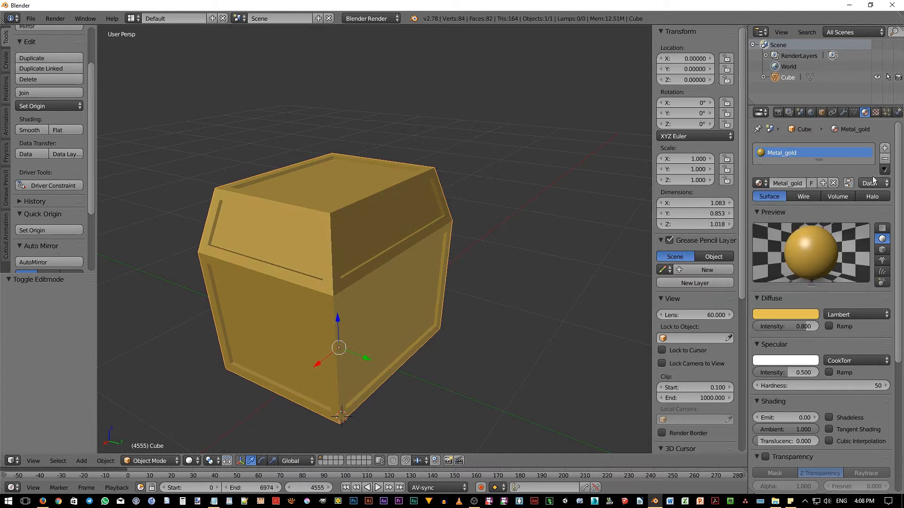
Step: Add a second material slot to the chest with a new material named Wood
left_click(885, 148)
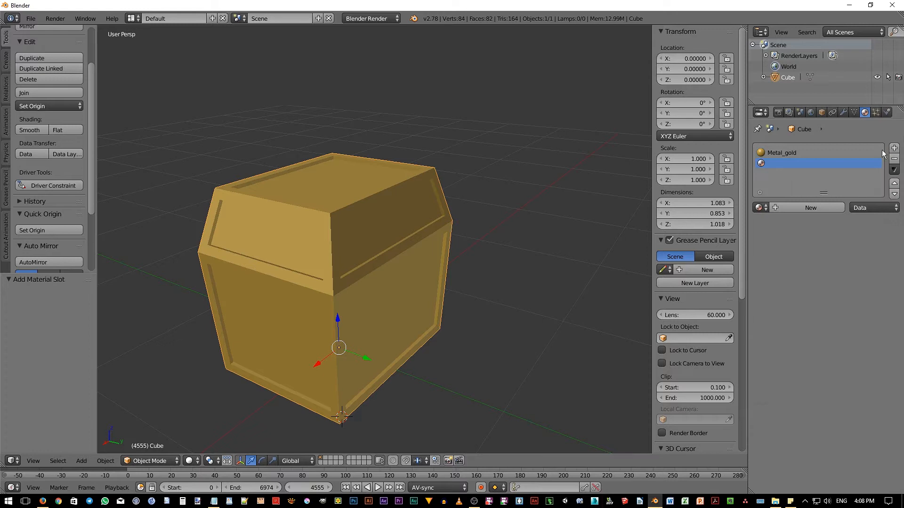
left_click(810, 206)
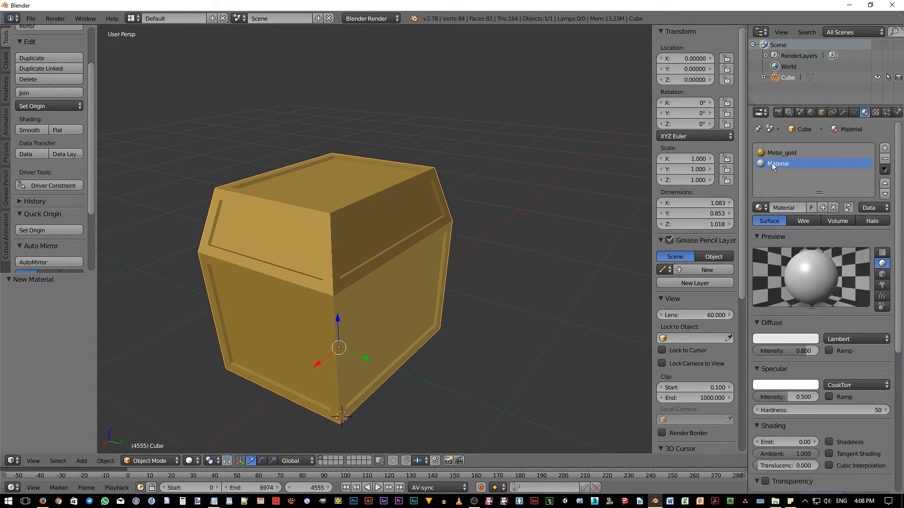
key("BackSpace")
key("Return")
double_click(772, 164)
key("BackSpace")
type("Wood")
key("Return")
Step: Set the diffuse colour of Wood to a dark, desaturated brown
left_click(781, 339)
left_click_drag(748, 262, 744, 260)
left_click(762, 286)
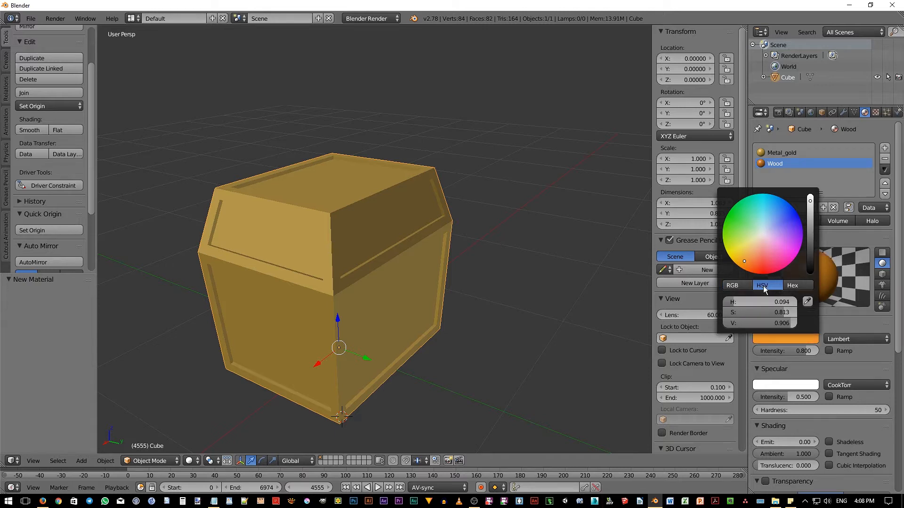
left_click_drag(785, 313, 748, 323)
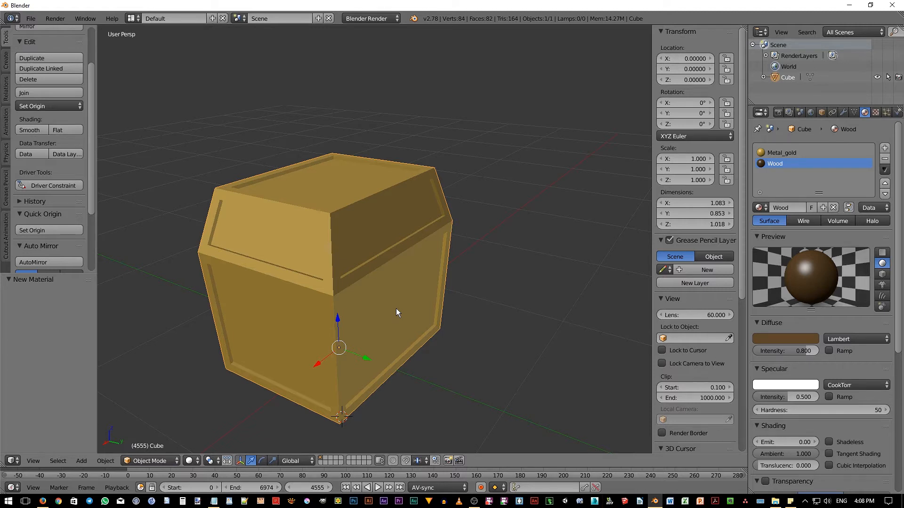
Step: Assign the Wood material to the selected inset panel faces of the chest, returning to Object Mode
key("Tab")
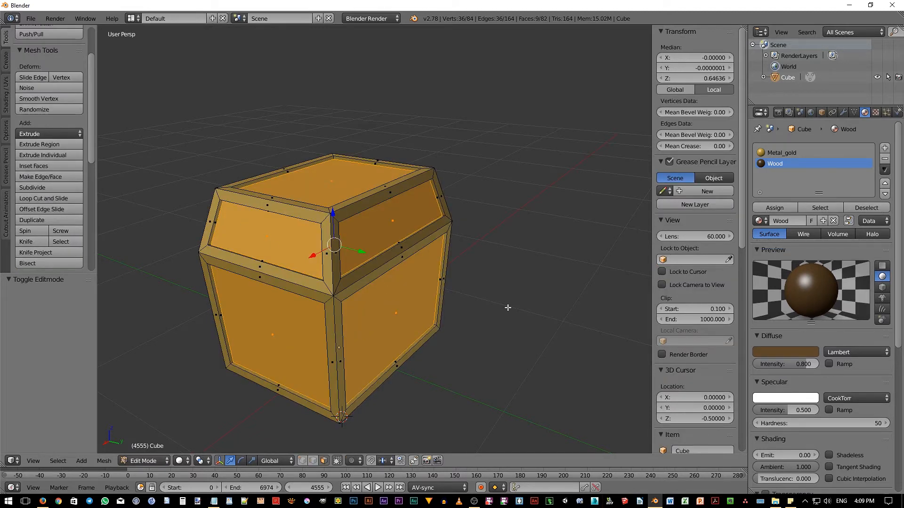
left_click(773, 208)
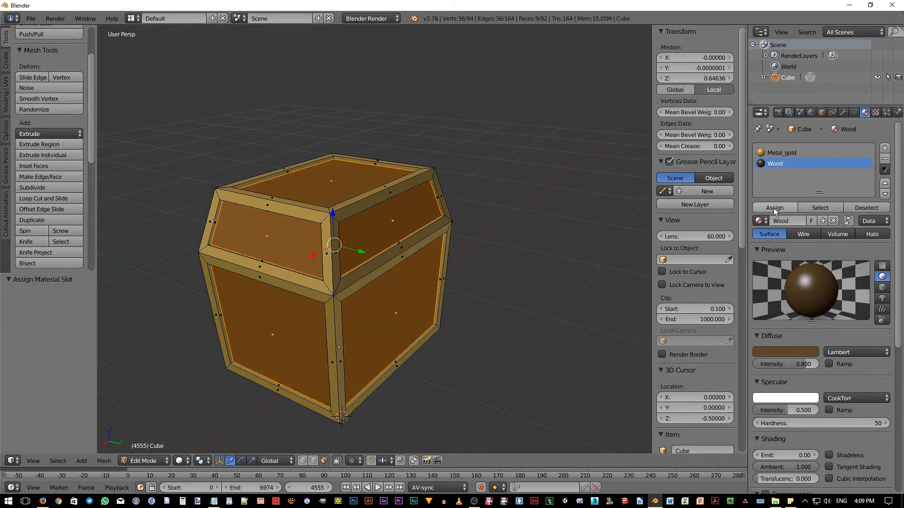
mouse_move(559, 264)
middle_mouse_down()
mouse_move(520, 275)
mouse_move(469, 272)
mouse_move(557, 268)
middle_mouse_up()
key("Tab")
middle_click_drag(486, 301, 461, 311)
scroll(383, 302, "up", 1)
middle_click_drag(383, 302, 373, 286)
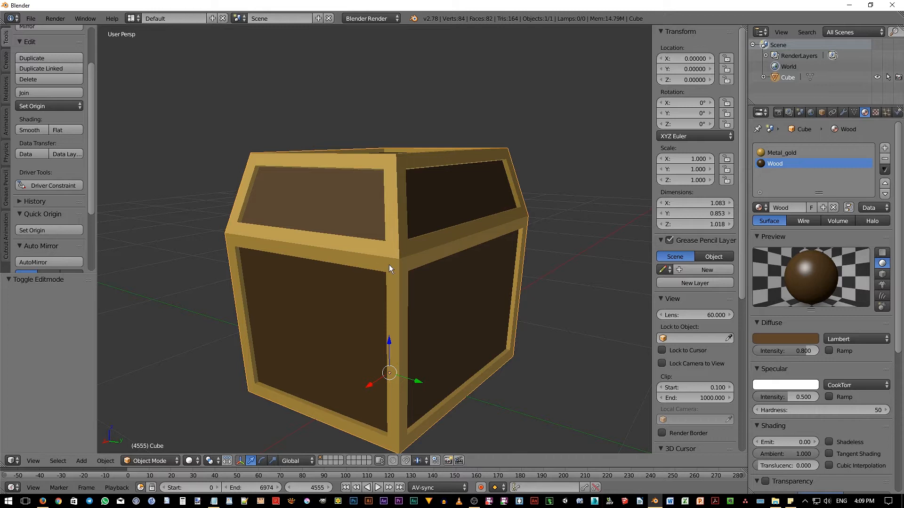
scroll(376, 237, "up", 1)
middle_click_drag(395, 261, 421, 293)
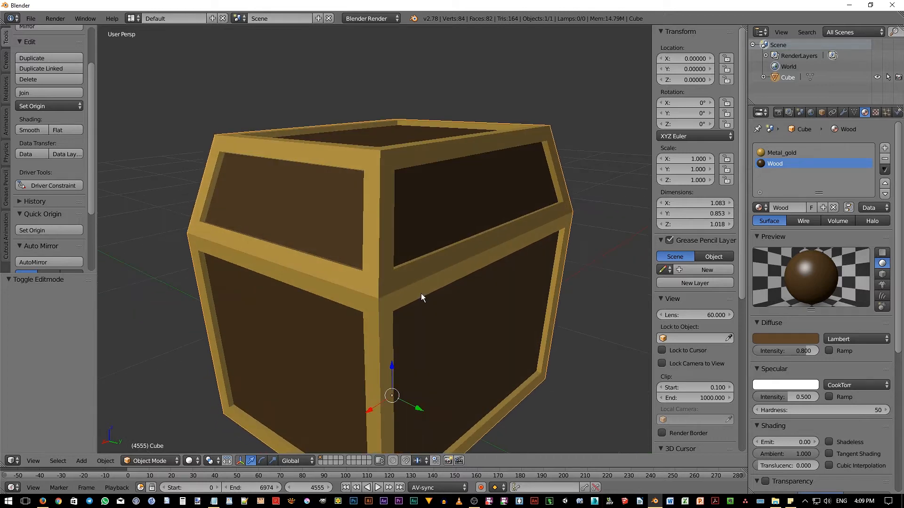
Step: In wireframe Edit Mode, apply Edge Split to the four edges around the seam between the lid and the body
key("Tab")
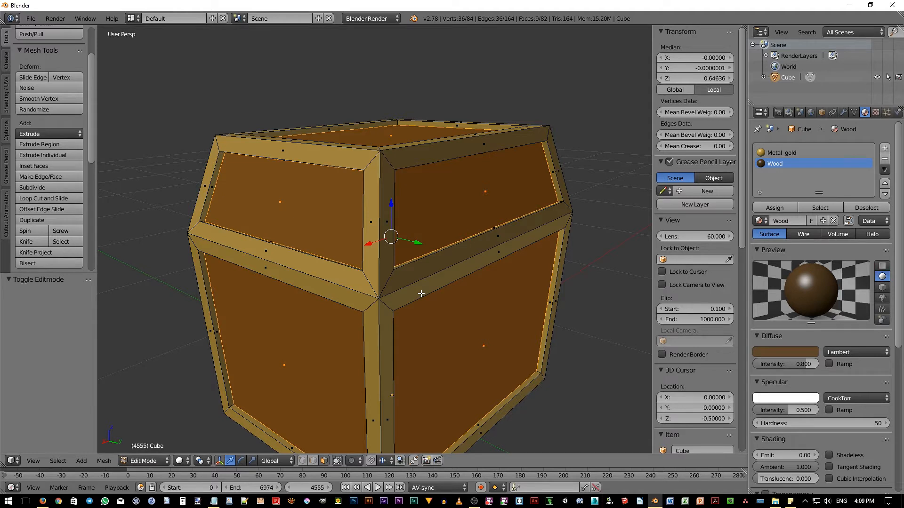
key("z")
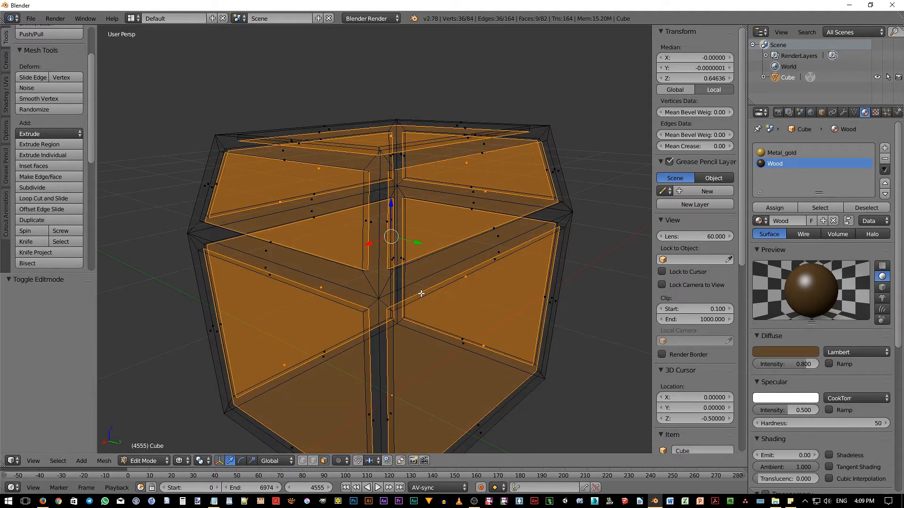
key("2")
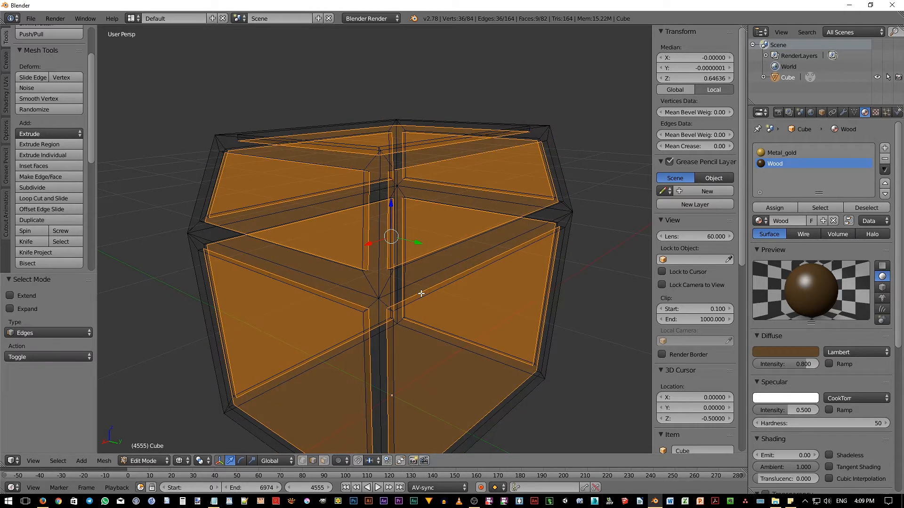
right_click(258, 219)
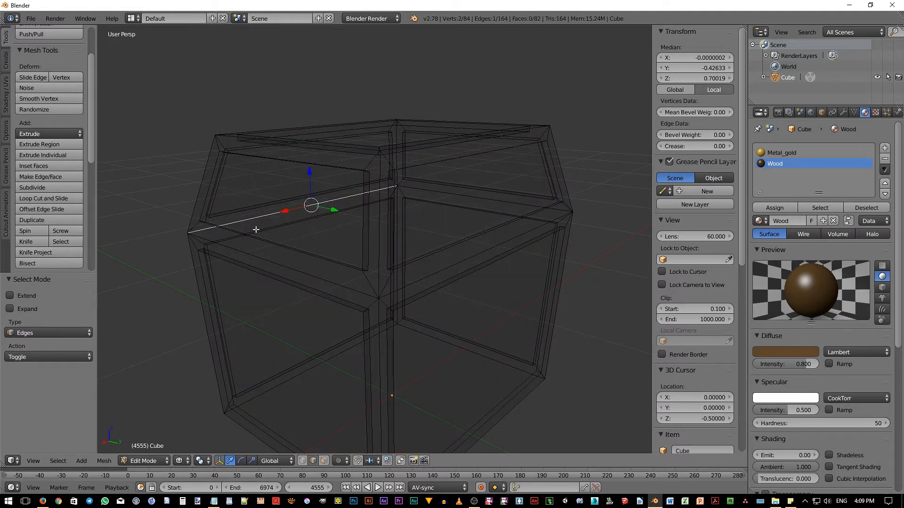
right_click(250, 253, "shift")
right_click(443, 193, "shift")
right_click(442, 268, "shift")
scroll(442, 268, "down", 1)
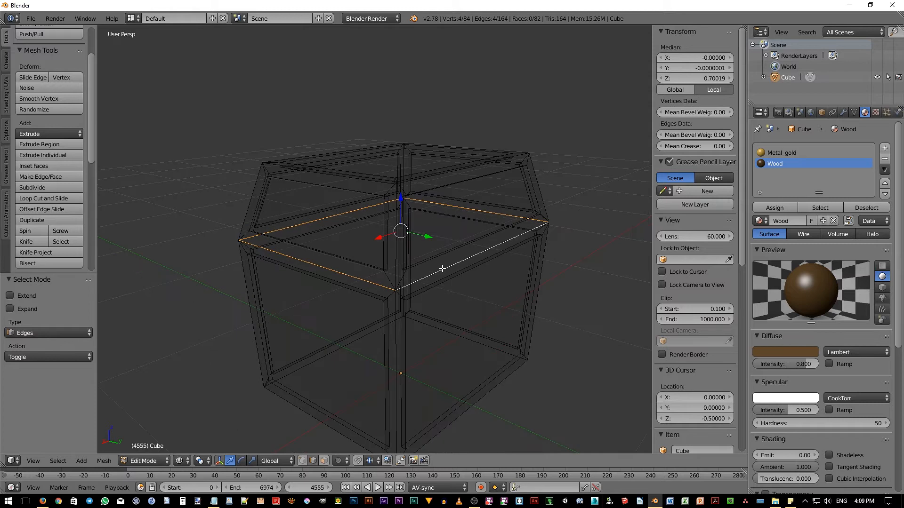
scroll(442, 268, "up", 1)
key("alt+e")
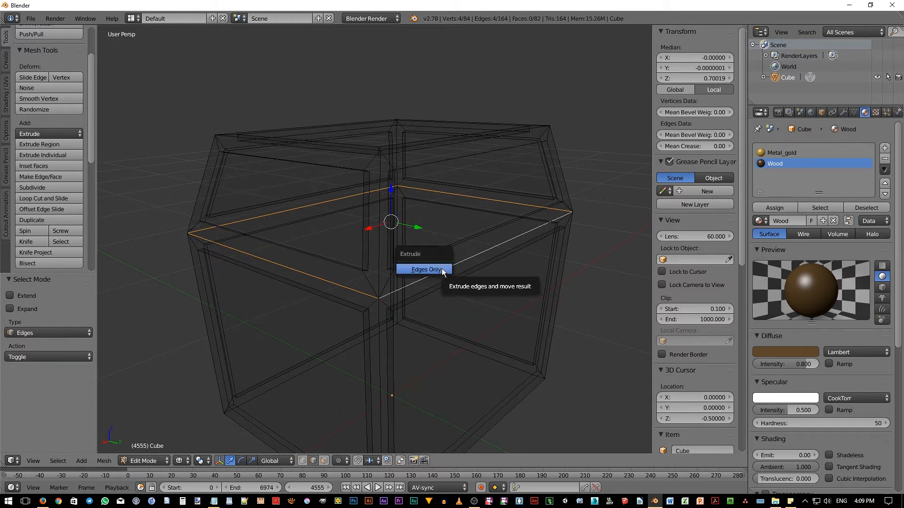
key("ctrl+e")
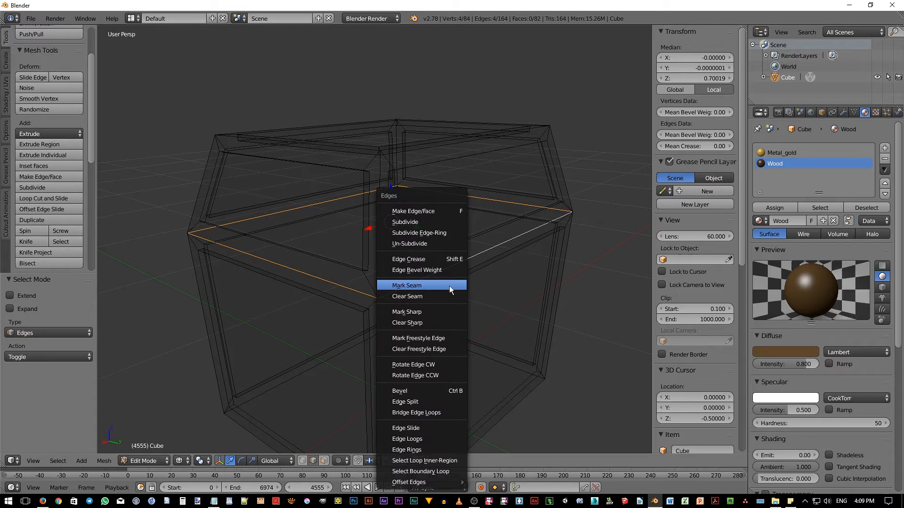
left_click(409, 403)
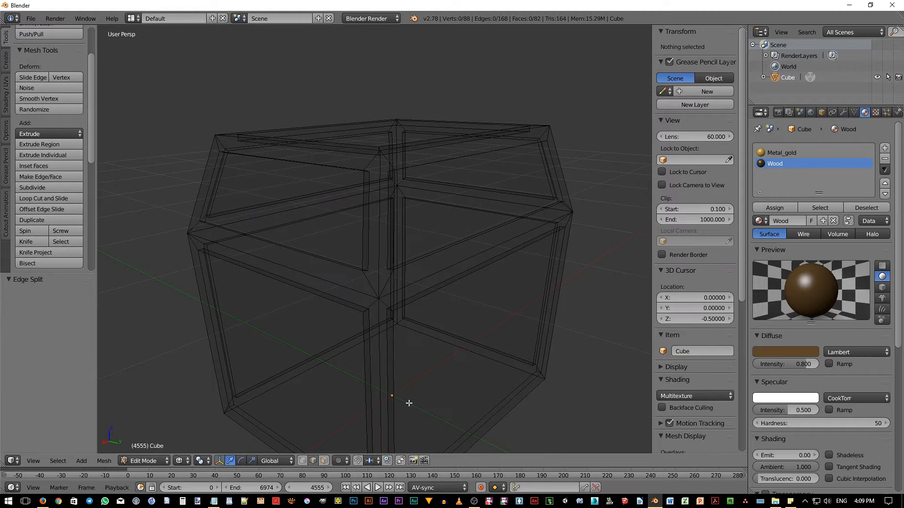
Step: Return to solid shading and select all linked faces of the lid in face selection mode
key("z")
middle_click_drag(430, 281, 419, 272)
key("3")
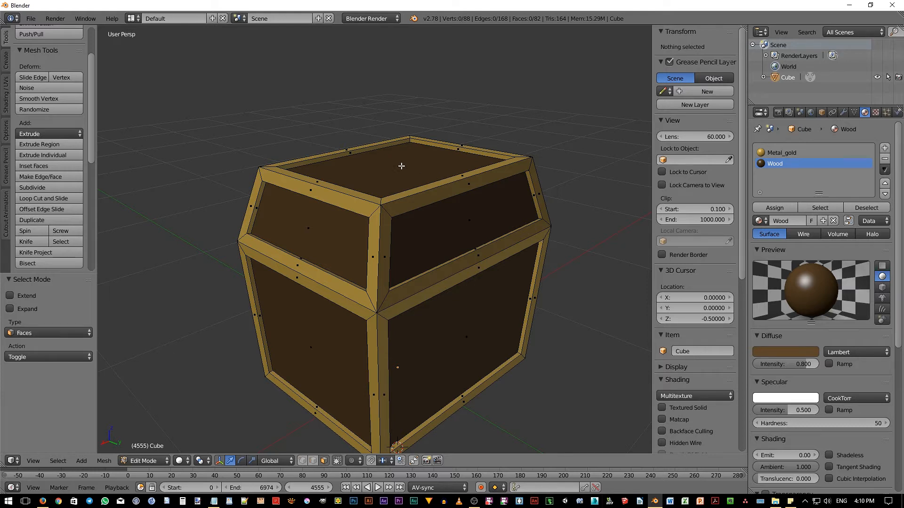
key("l")
middle_click_drag(401, 166, 435, 219)
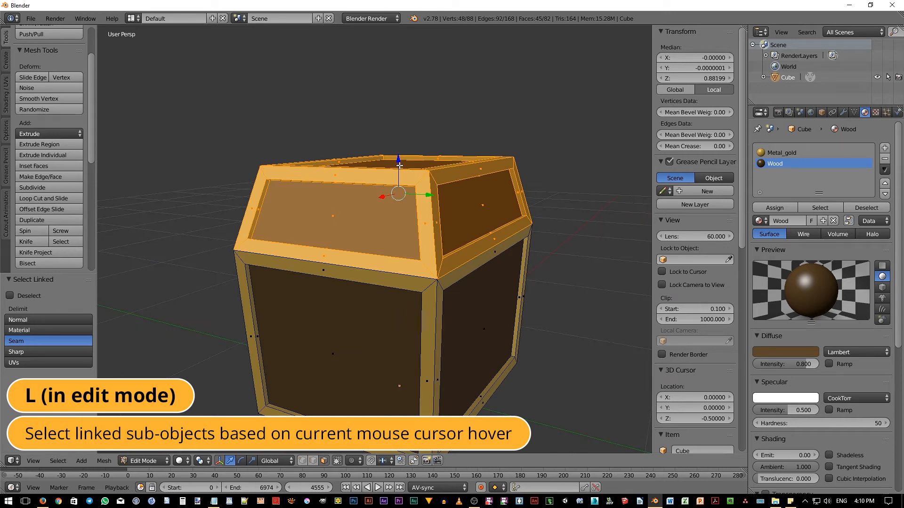
Step: Test the split by lifting the lid about 0.4 units along Z, and undo the move
left_click_drag(399, 165, 424, 98)
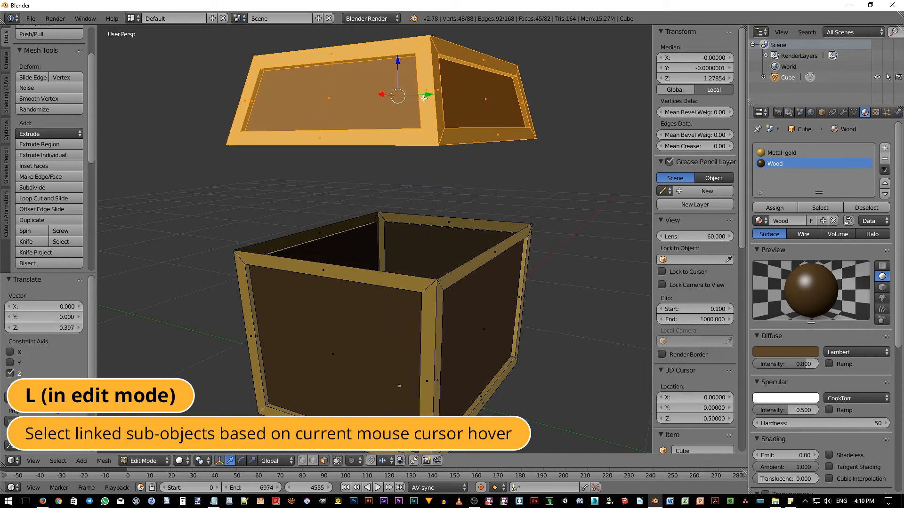
middle_click_drag(492, 238, 369, 172)
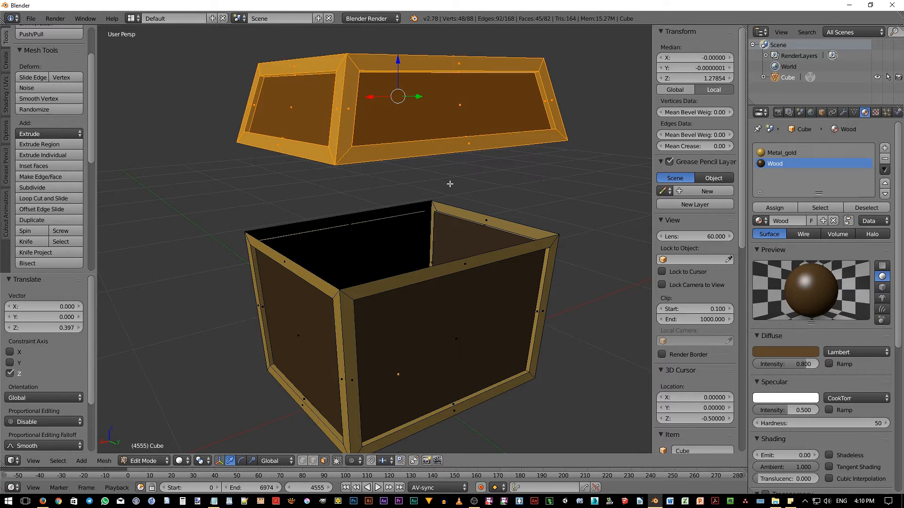
key("ctrl+z")
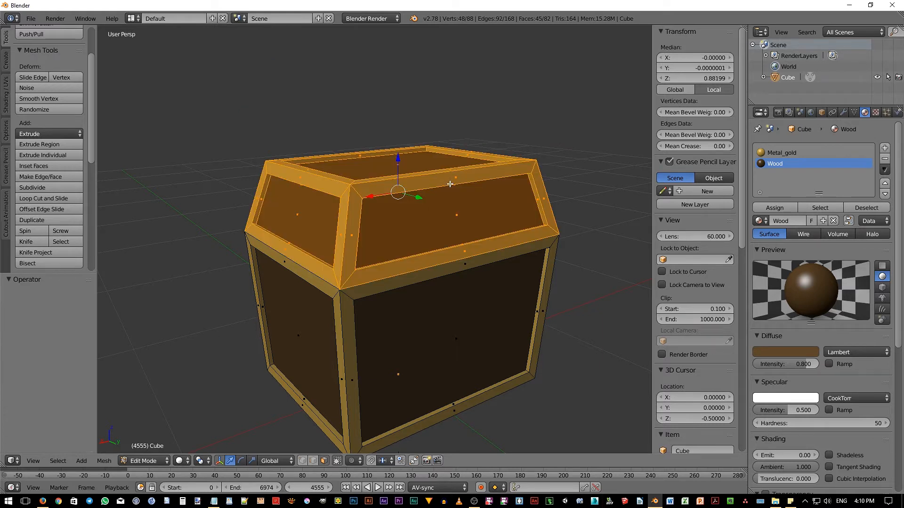
Step: Separate the selected lid faces into their own object and leave Edit Mode
middle_click_drag(433, 233, 456, 234)
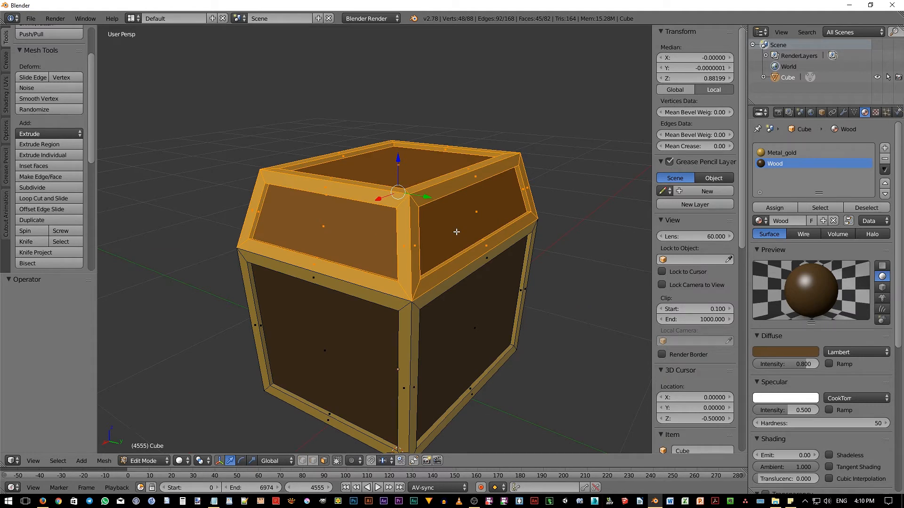
key("p")
left_click(456, 232)
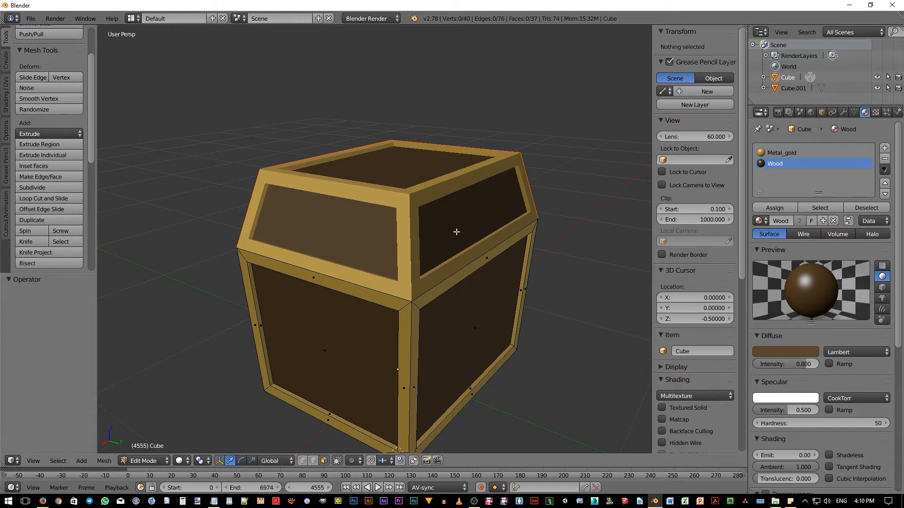
key("Tab")
Step: Select the lid and body in turn and try moving the body to check that they are separate objects
right_click(486, 306)
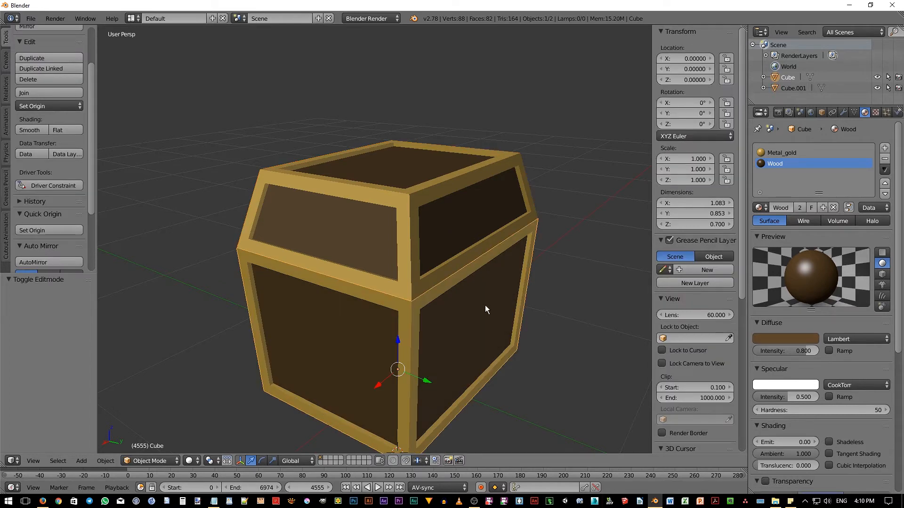
right_click(437, 213)
right_click(465, 318)
key("g")
left_click(445, 335)
middle_click_drag(556, 310, 507, 259)
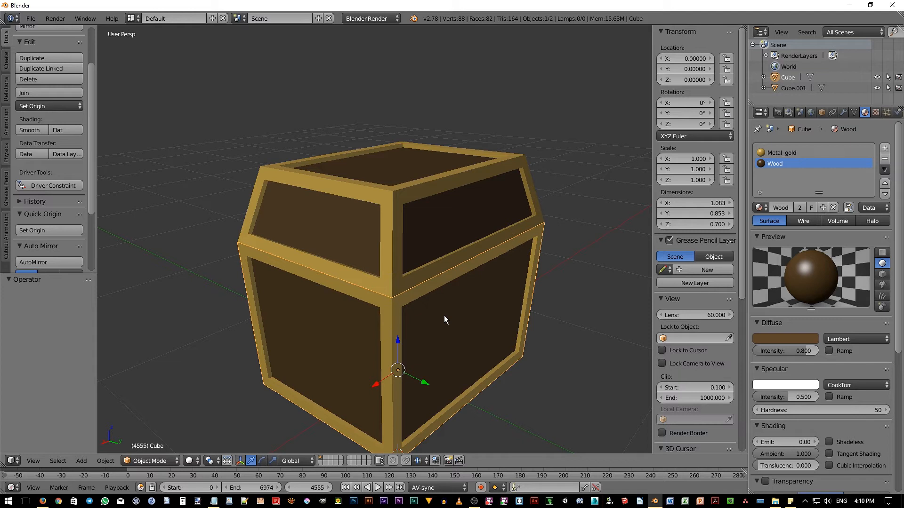
Step: Isolate the chest body in local view and fill its open top edge loop with a face
key("KP_Divide")
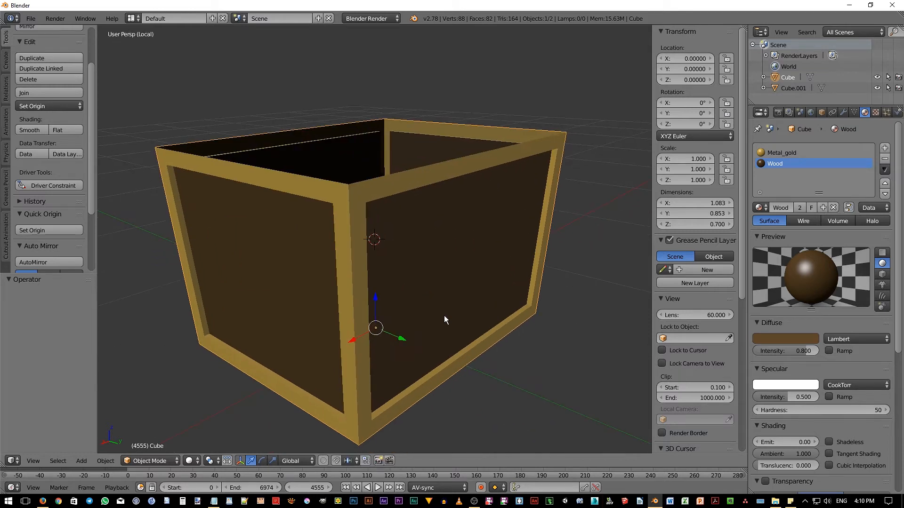
key("Tab")
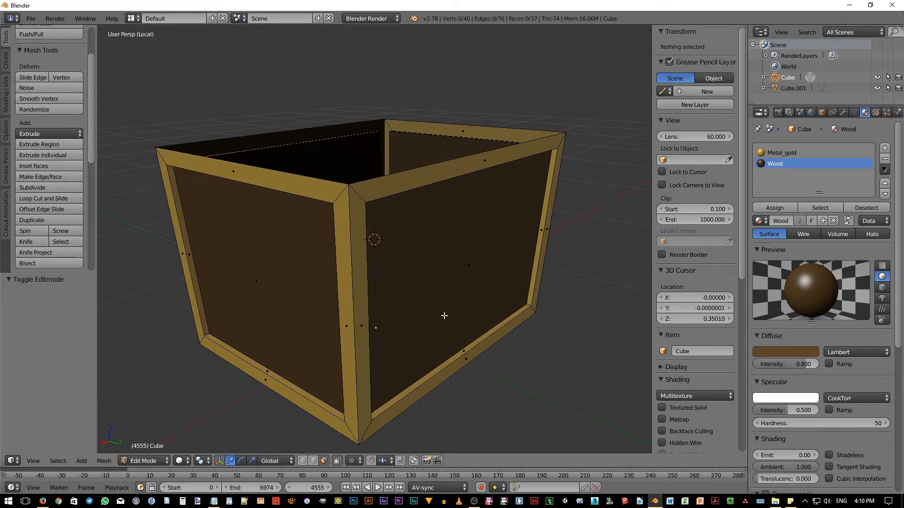
middle_click_drag(436, 266, 430, 275)
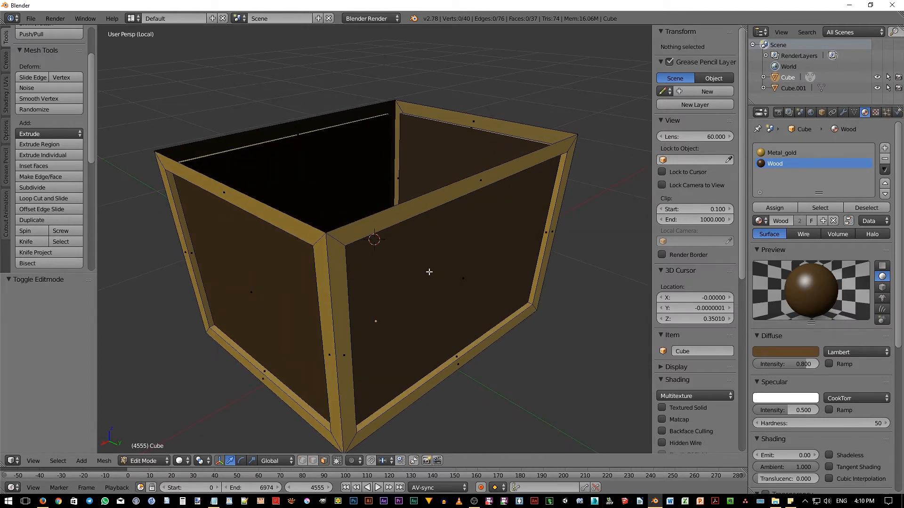
key("2")
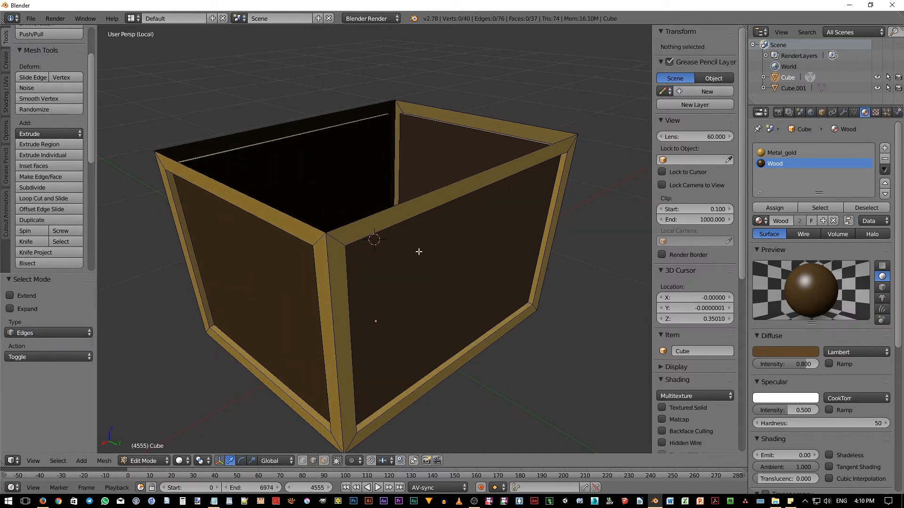
left_click(383, 213, "alt")
middle_click_drag(384, 213, 397, 282)
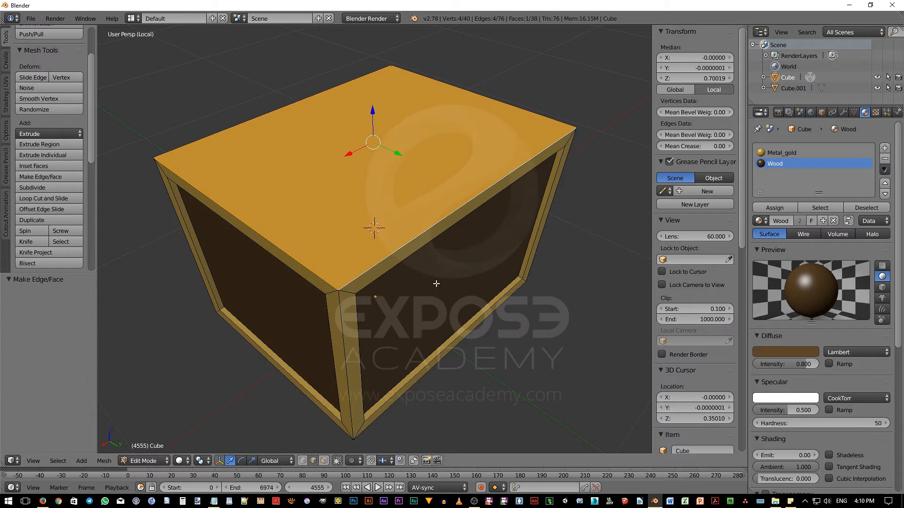
Step: Select the face covering the top of the chest body and inset it by 0.05
key("3")
right_click(390, 172)
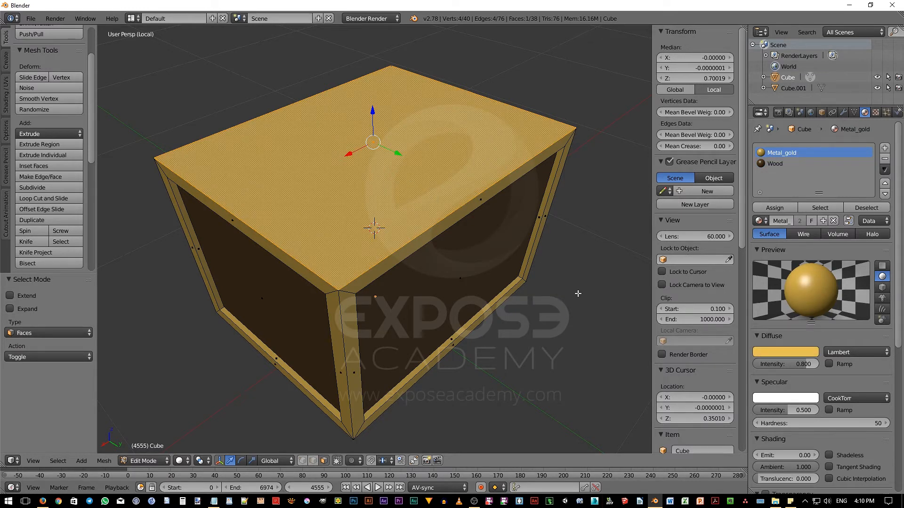
key("i")
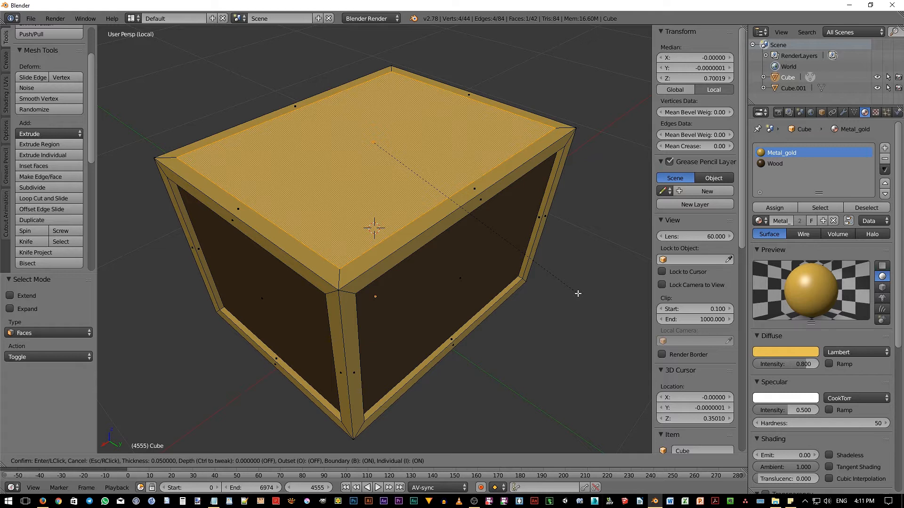
left_click(577, 294)
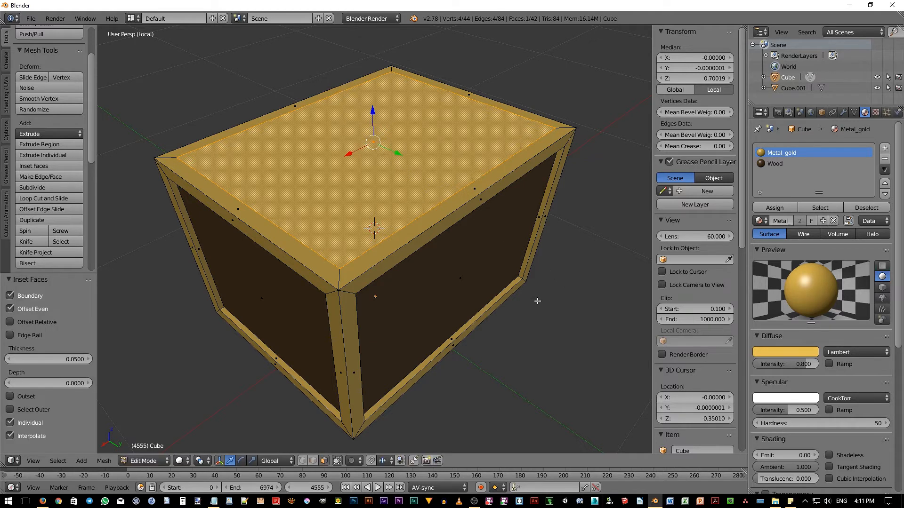
Step: Extrude the inset top face about 0.52 down into the body to hollow it out
middle_click_drag(537, 300, 506, 295)
key("e")
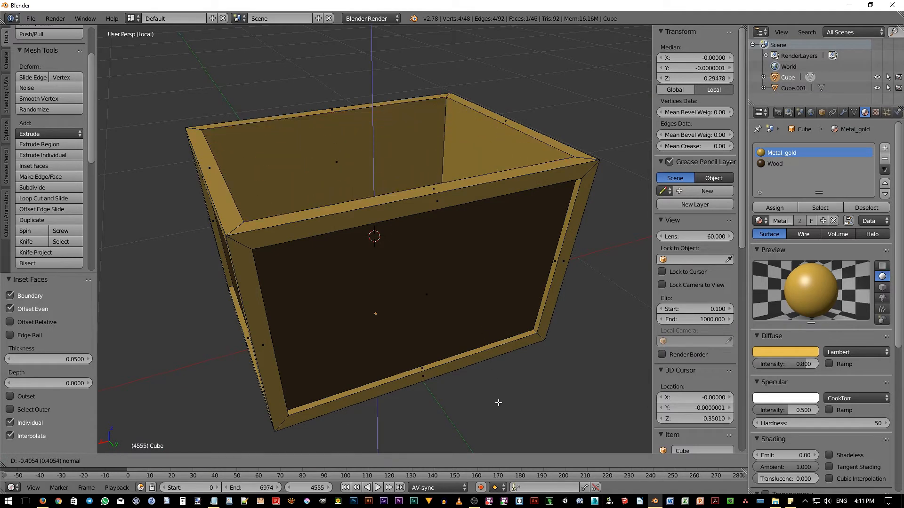
left_click(485, 304)
Step: Lower the cavity floor about 0.135 along Z, scale it to about 0.907, and leave Edit Mode and local view
key("KP_3")
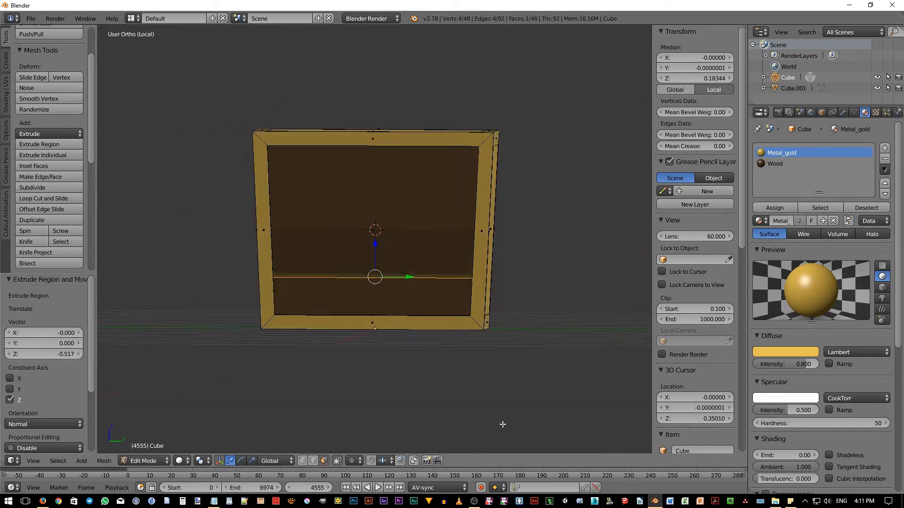
key("z")
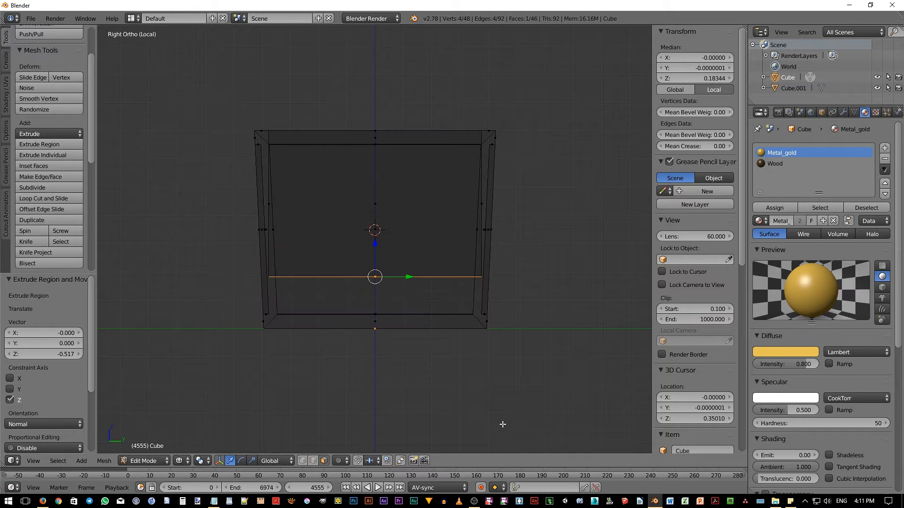
scroll(371, 337, "up", 1)
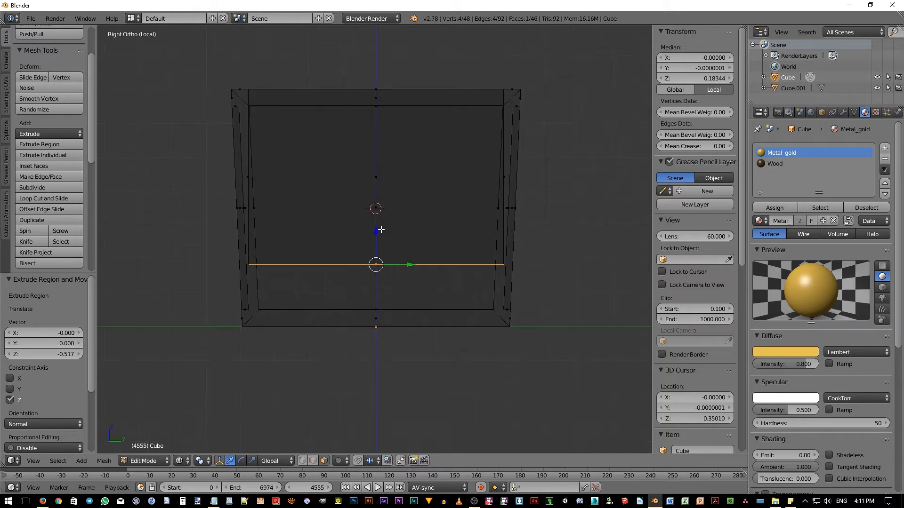
left_click_drag(376, 229, 376, 275)
key("s")
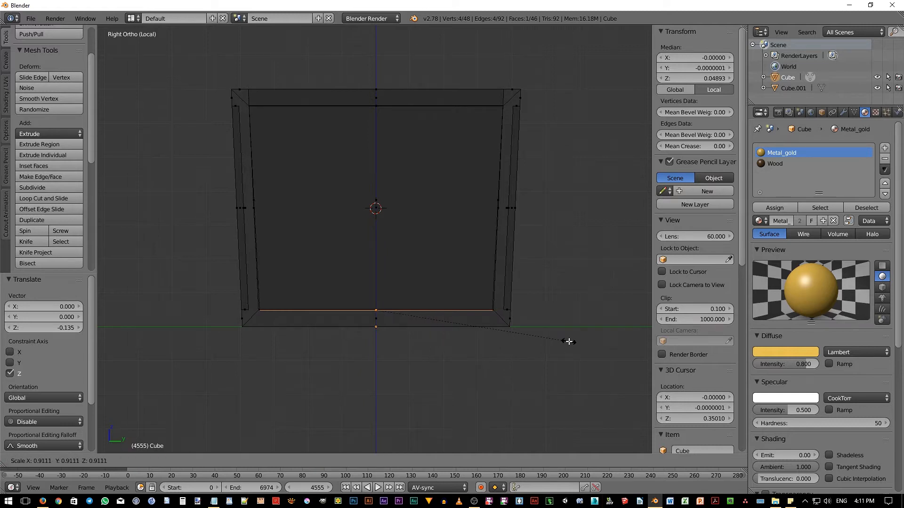
left_click(568, 342)
mouse_move(515, 292)
middle_mouse_down()
mouse_move(510, 317)
mouse_move(486, 326)
mouse_move(402, 324)
mouse_move(434, 281)
mouse_move(493, 315)
middle_mouse_up()
key("z")
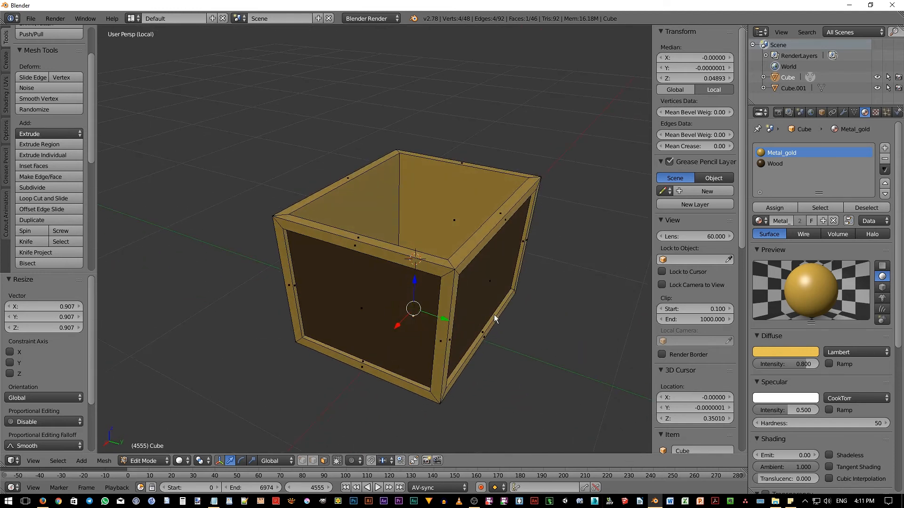
key("Tab")
key("KP_Divide")
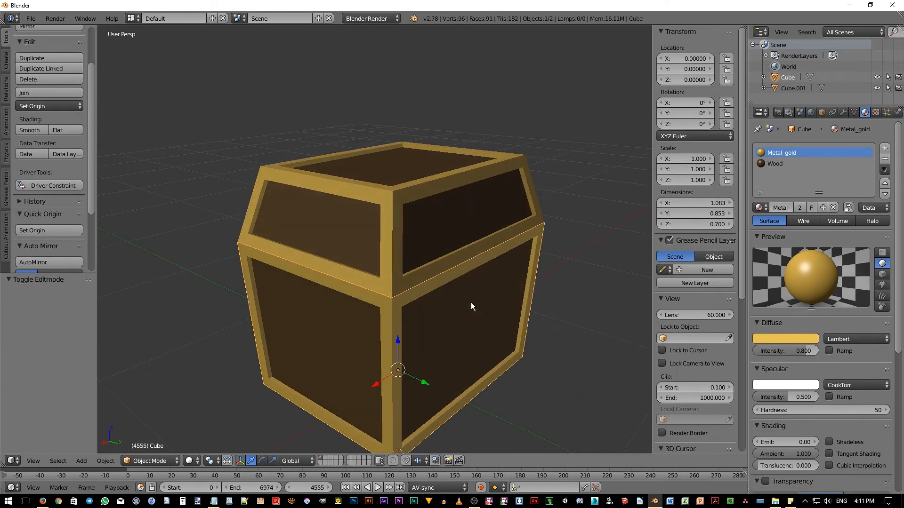
Step: Isolate the lid in local view and fill its open bottom edge loop with a face
right_click(411, 250)
key("KP_Divide")
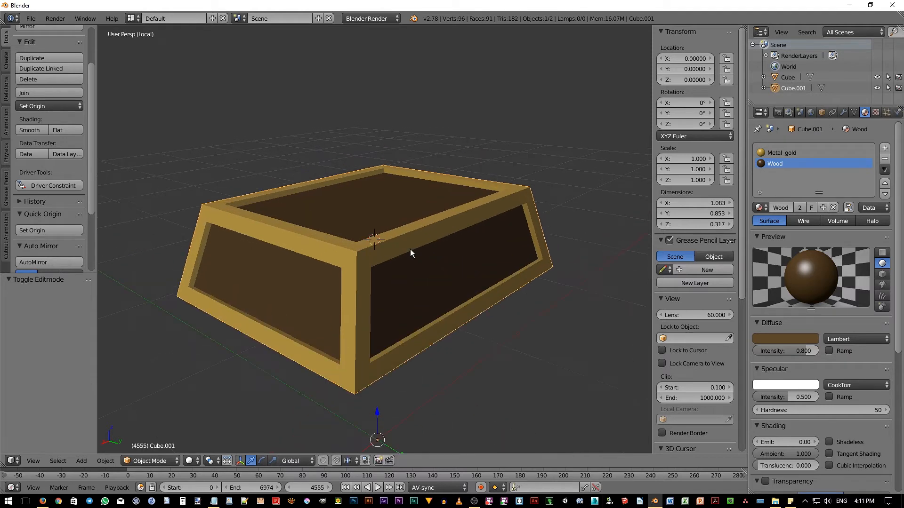
middle_click_drag(402, 353, 412, 295)
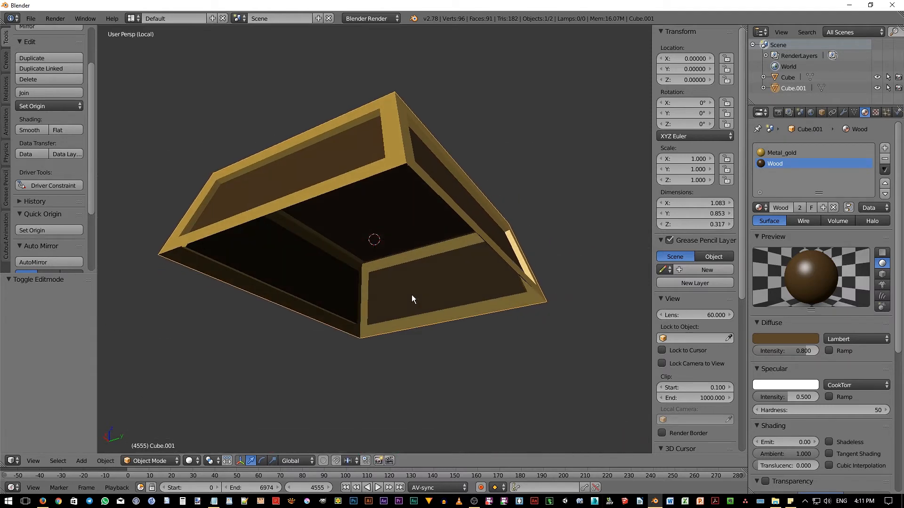
key("Tab")
right_click(317, 198)
right_click(317, 198, "alt")
key("f")
Step: Select the lid's new bottom face and inset it by 0.05
middle_click_drag(394, 325, 395, 303)
key("ctrl+Tab")
key("3")
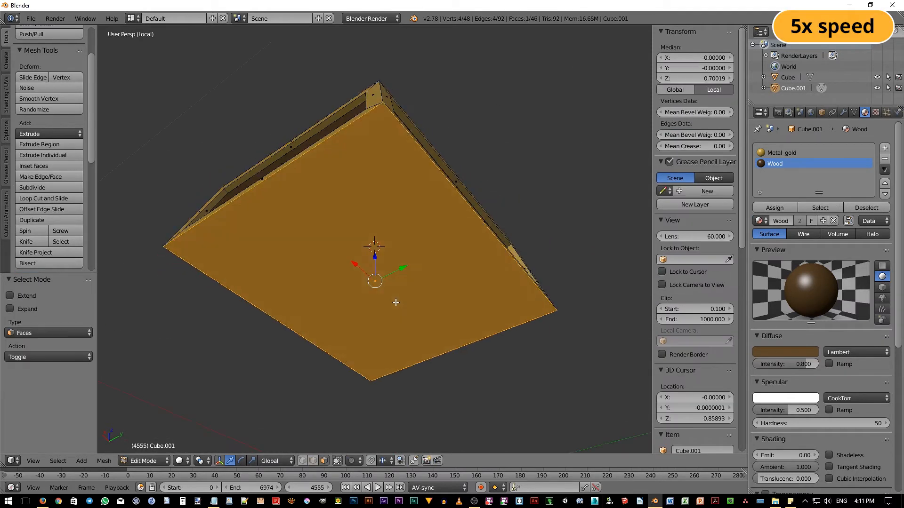
right_click(395, 302)
type("i0.05")
key("Return")
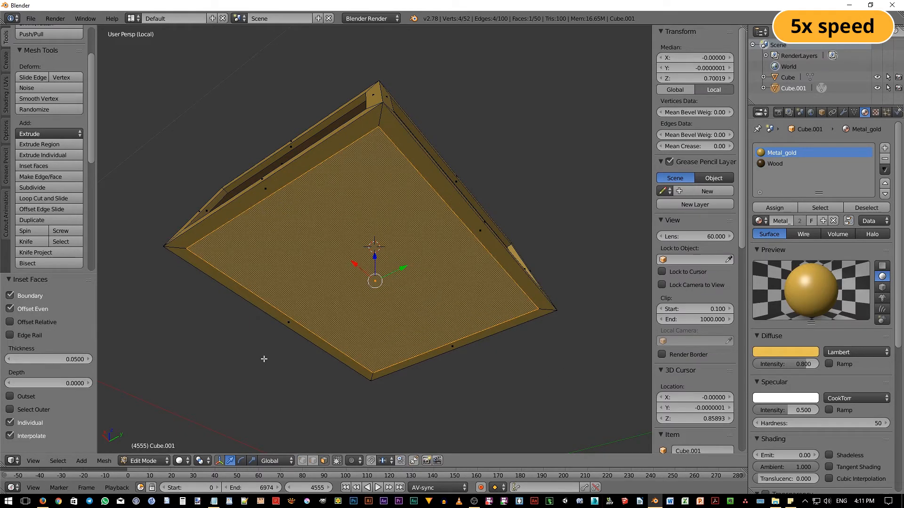
Step: Extrude the inset face up inside the lid to about Z 0.965, and leave Edit Mode and local view
key("KP_1")
key("KP_5")
key("e")
left_click(489, 296)
key("Tab")
key("KP_Divide")
middle_click_drag(479, 312, 395, 332)
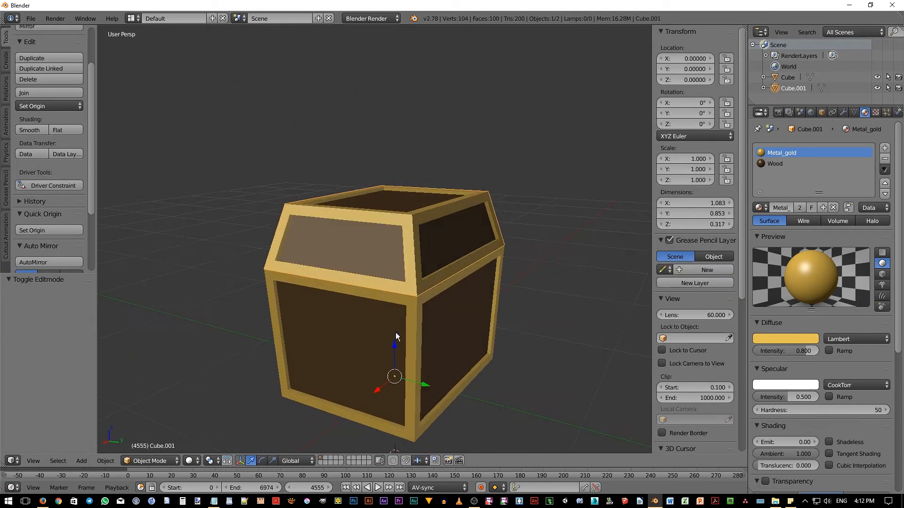
Step: Move the chest body about 0.43 down along Z to inspect the hollow interior, and undo the move
right_click(394, 263)
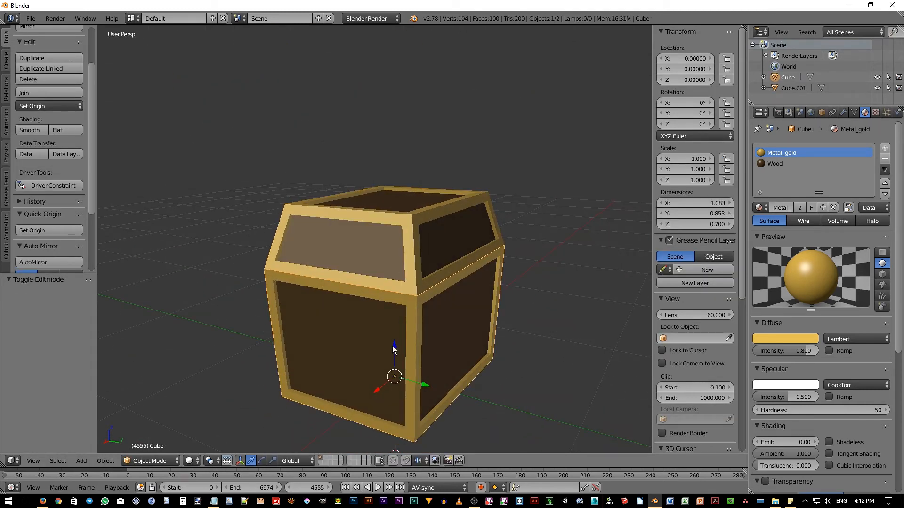
key("g")
key("z")
left_click(414, 414)
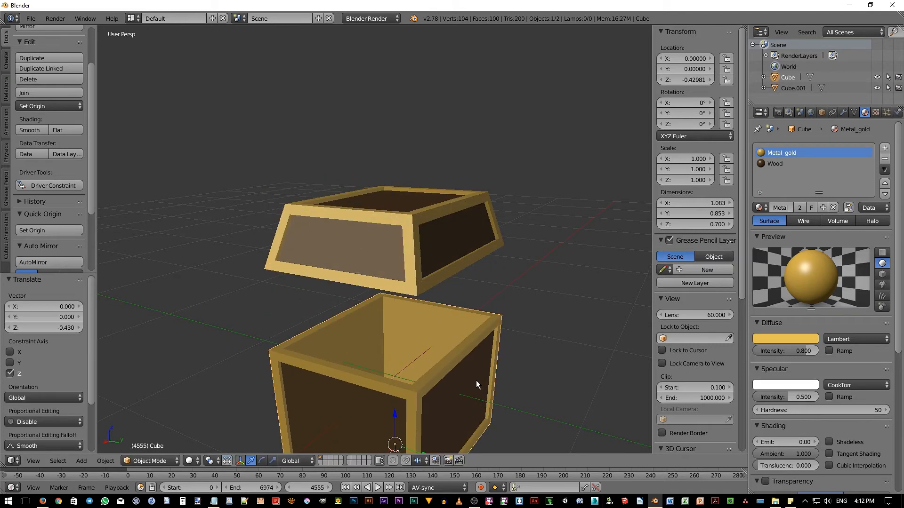
scroll(476, 380, "up", 3)
mouse_move(457, 365)
middle_mouse_down()
mouse_move(458, 324)
mouse_move(458, 379)
middle_mouse_up()
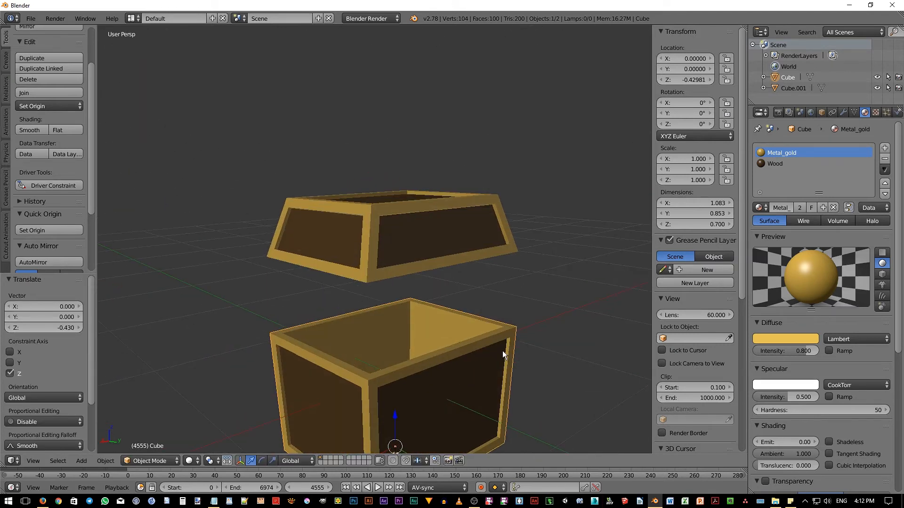
key("ctrl+z")
Step: Try rotating the lid about 43.5° around the X axis with its current origin, and undo the rotation
right_click(417, 226)
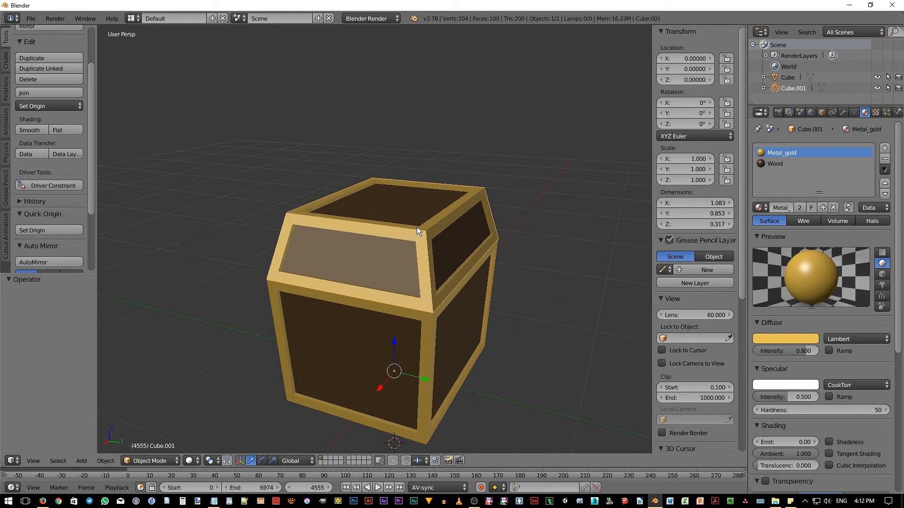
middle_click_drag(529, 335, 514, 350)
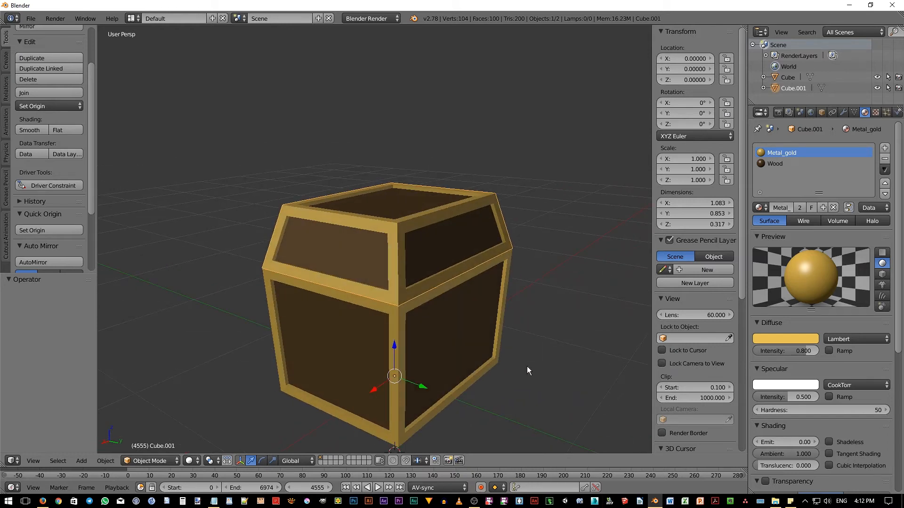
key("r")
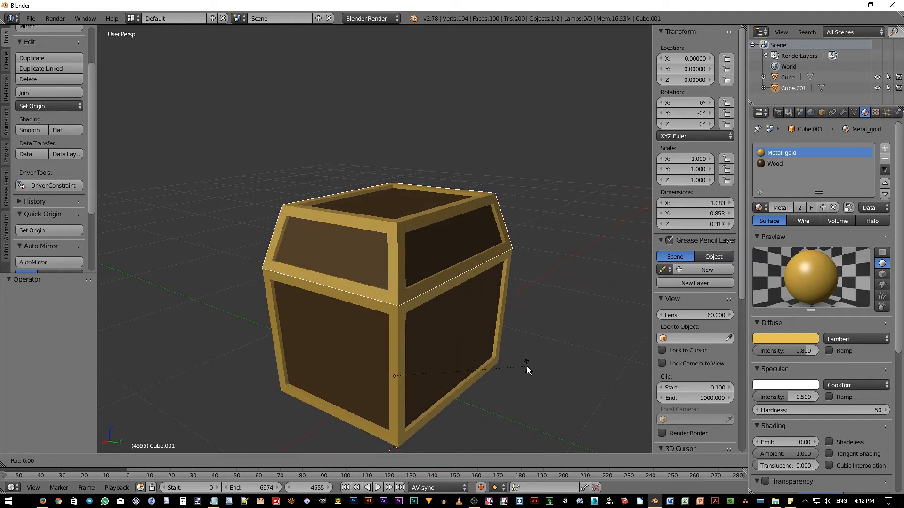
key("x")
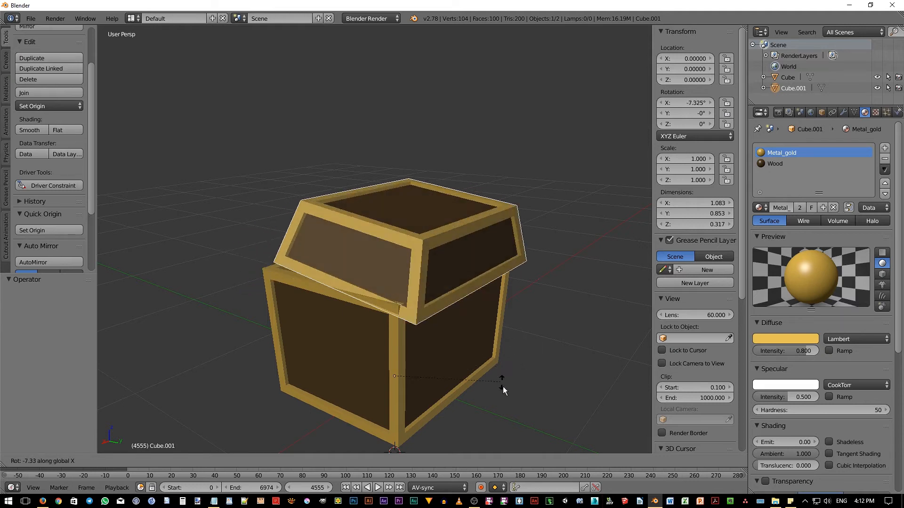
left_click(454, 310)
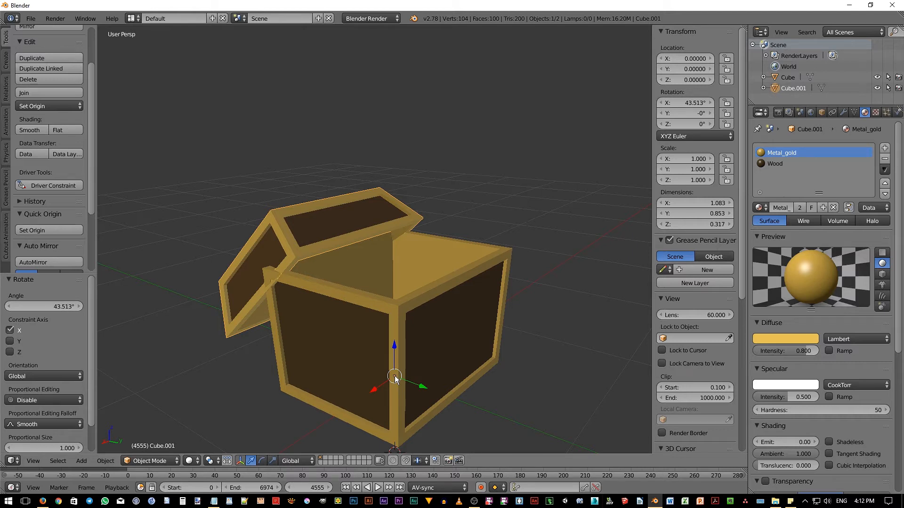
key("ctrl+z")
Step: Set the lid's origin to the middle of its lower back edge and return to Object Mode
middle_click_drag(329, 363, 412, 344)
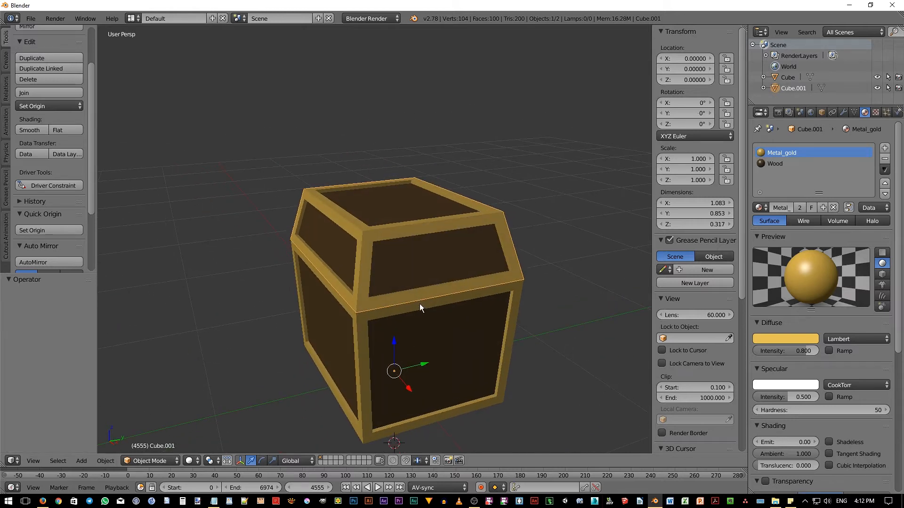
key("Tab")
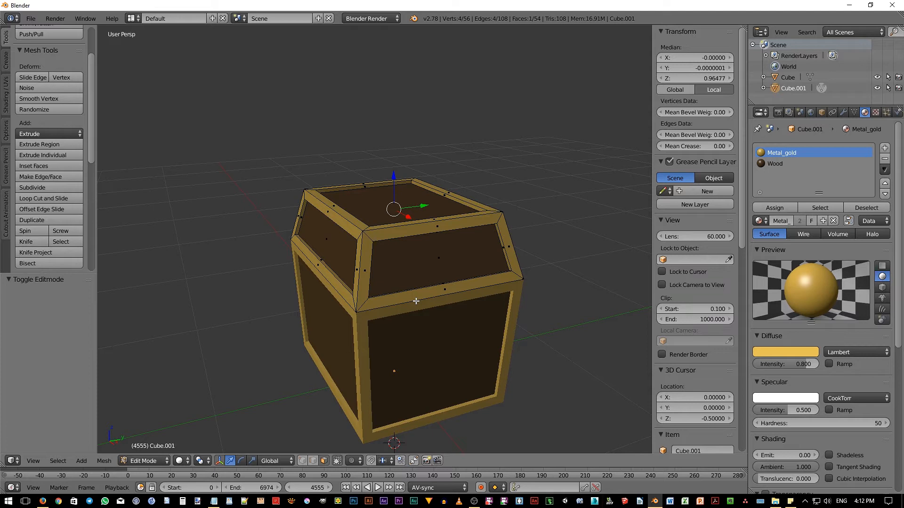
key("2")
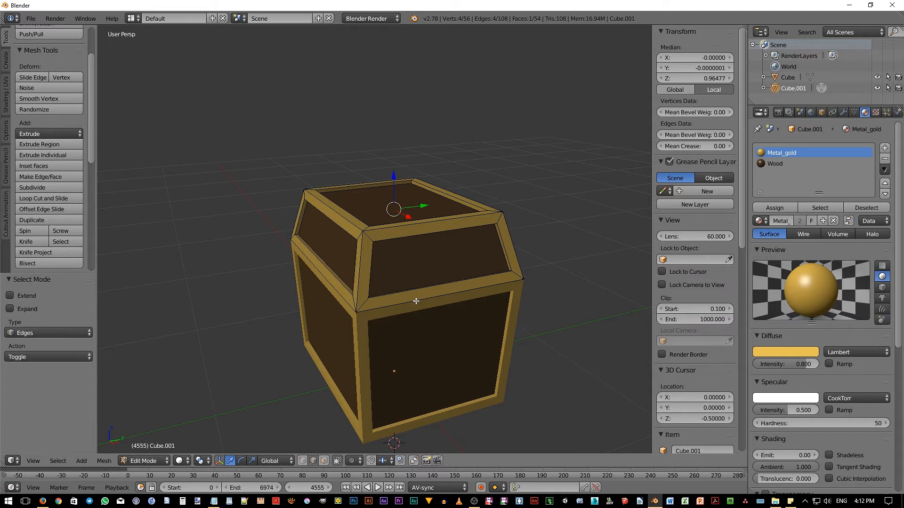
right_click(317, 268)
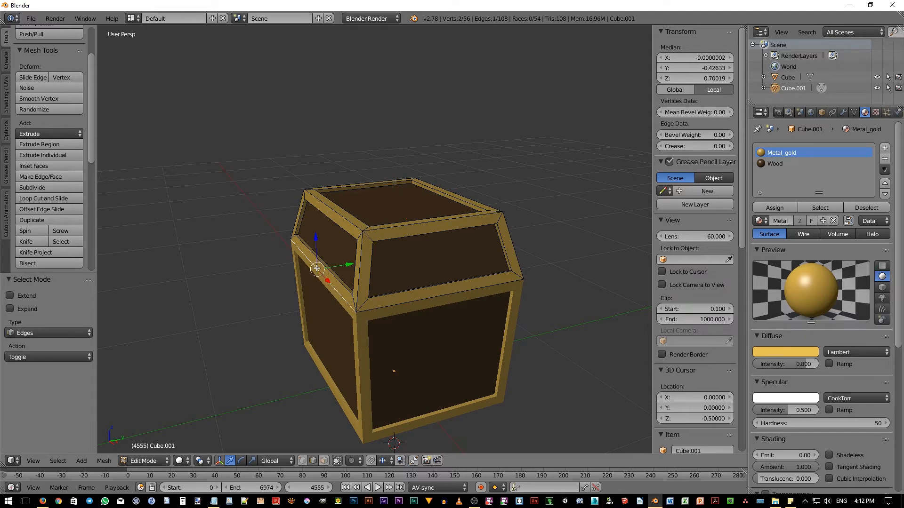
scroll(50, 194, "down", 7)
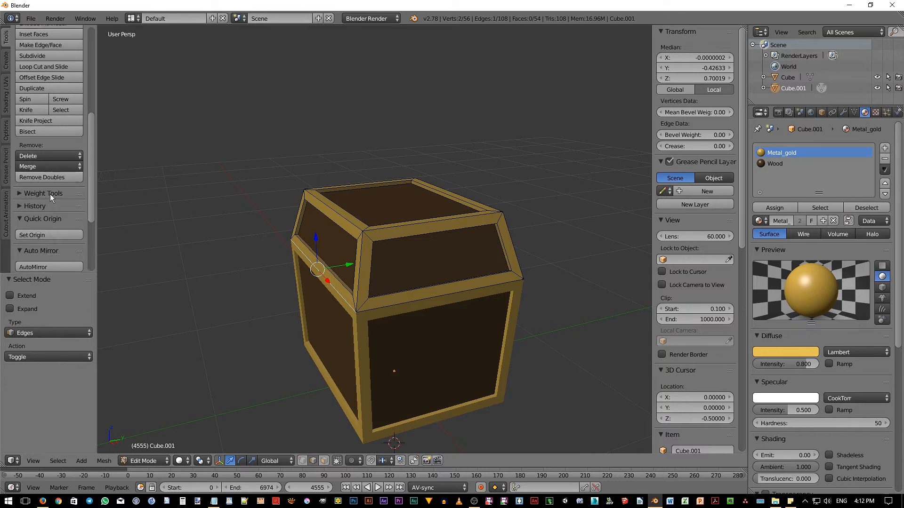
scroll(50, 194, "down", 3)
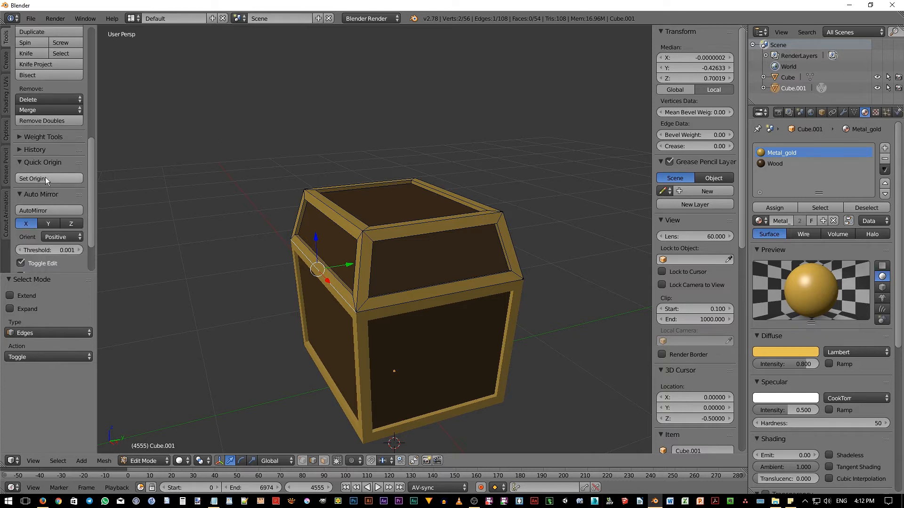
key("Tab")
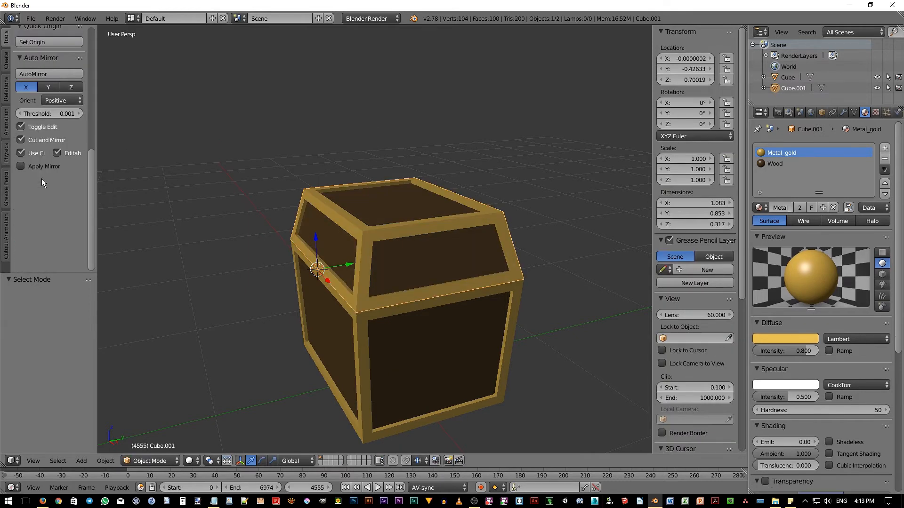
Step: Test the hinge by rotating the lid open about 123° around the X axis, and undo the rotation
middle_click_drag(236, 298, 333, 246)
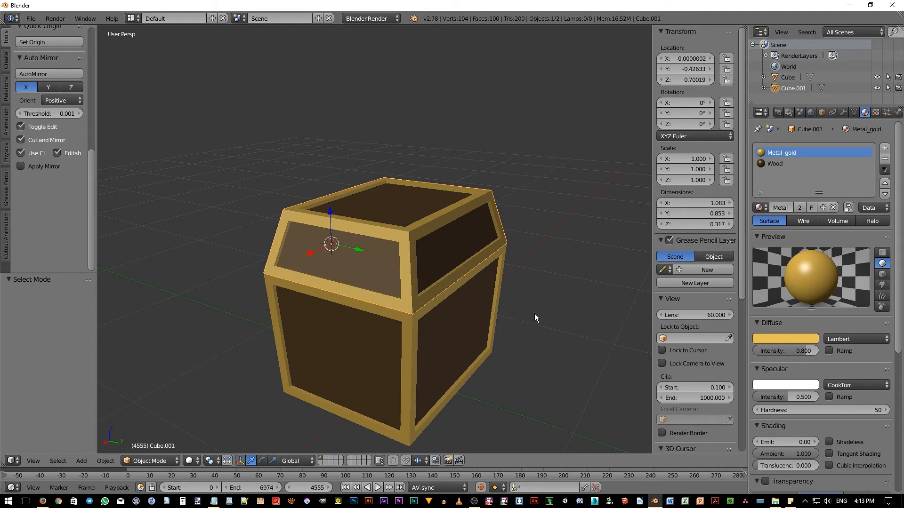
key("r")
key("x")
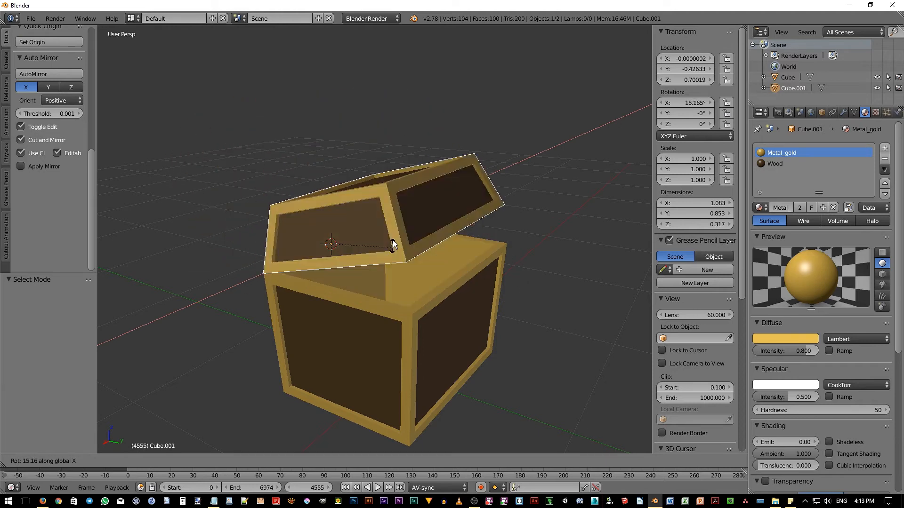
left_click(312, 167)
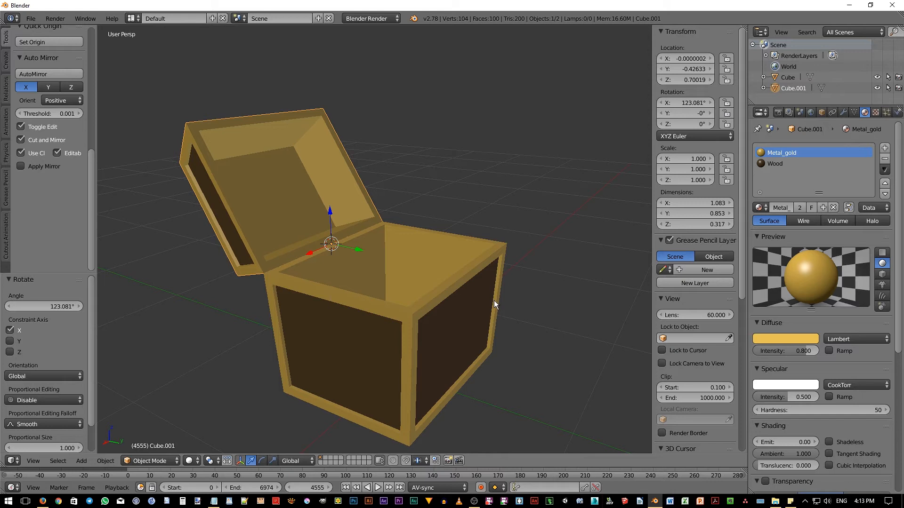
key("ctrl+z")
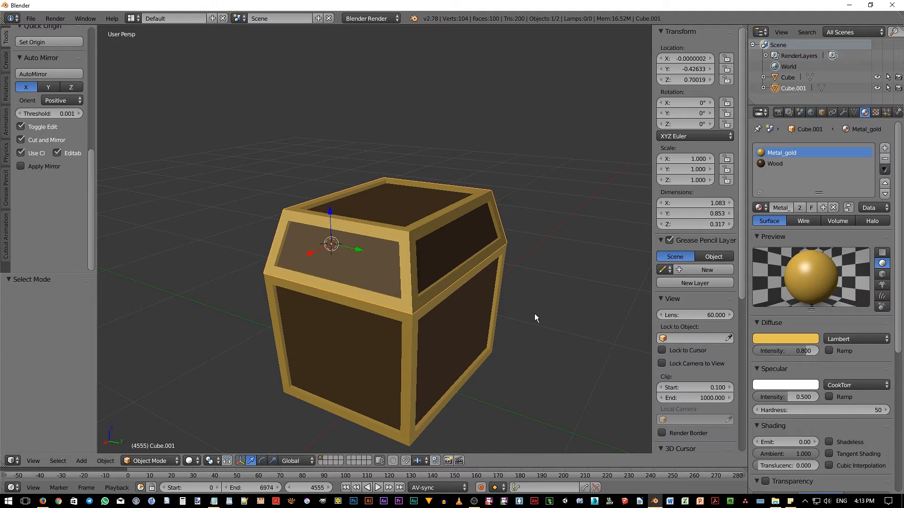
Step: Select the lower part of the chest and rename the object to Body
right_click(497, 332)
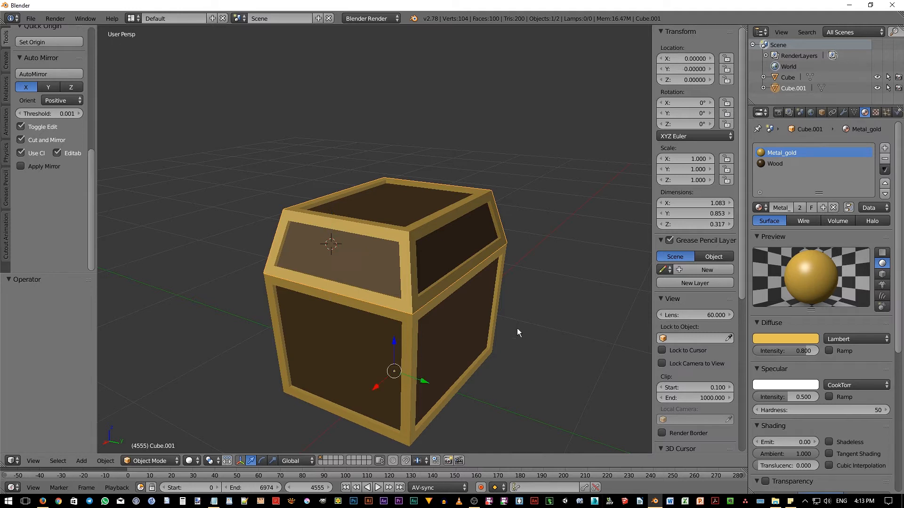
left_click(822, 112)
left_click(791, 147)
type("Body")
key("Return")
Step: Select the lid and rename the object to Cover
right_click(459, 215)
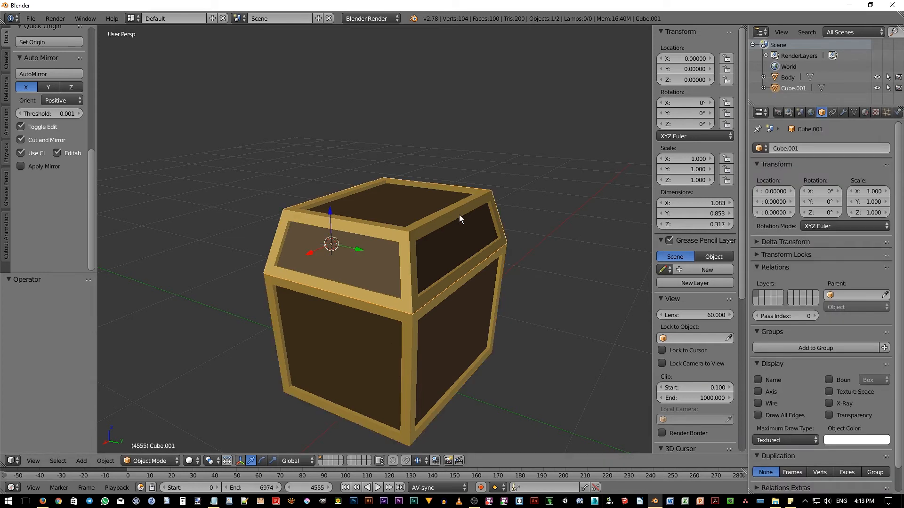
left_click(809, 149)
type("Cover")
key("Return")
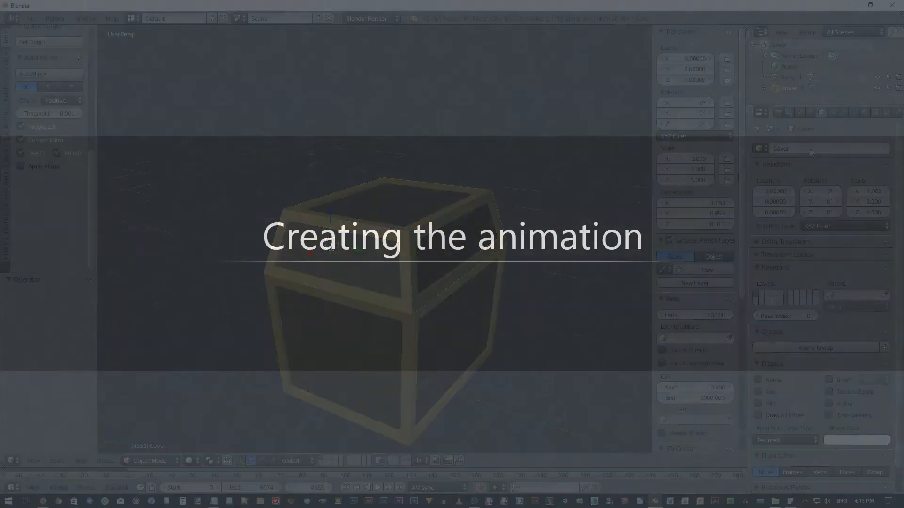